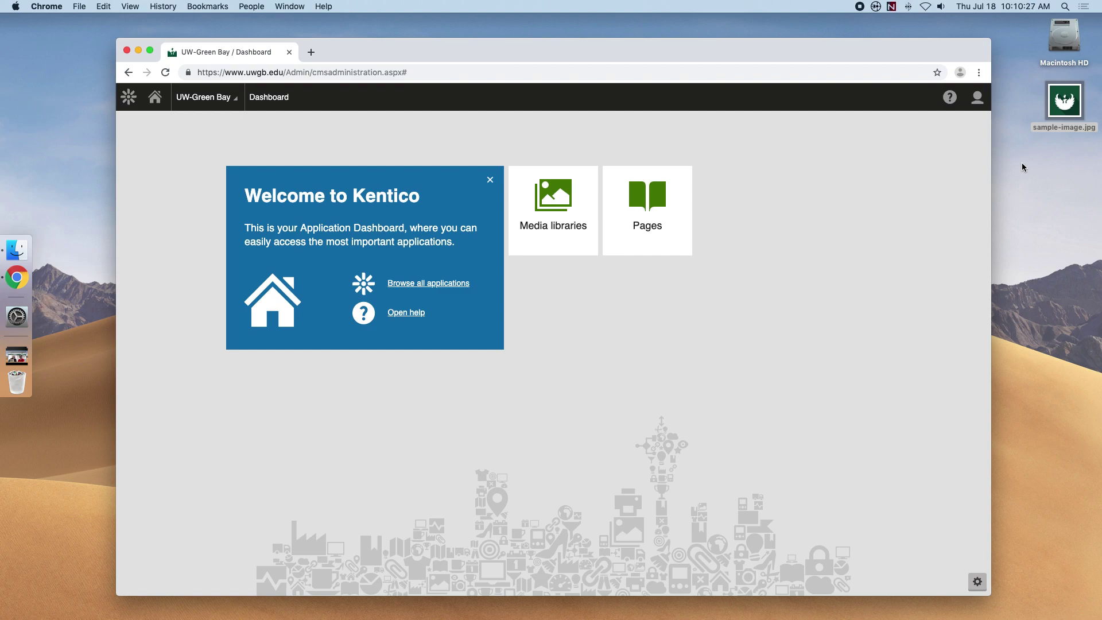
Open the Pages application from the Dashboard and scroll down the site's content tree
{"action": "left_click", "coordinate": [630, 228]}
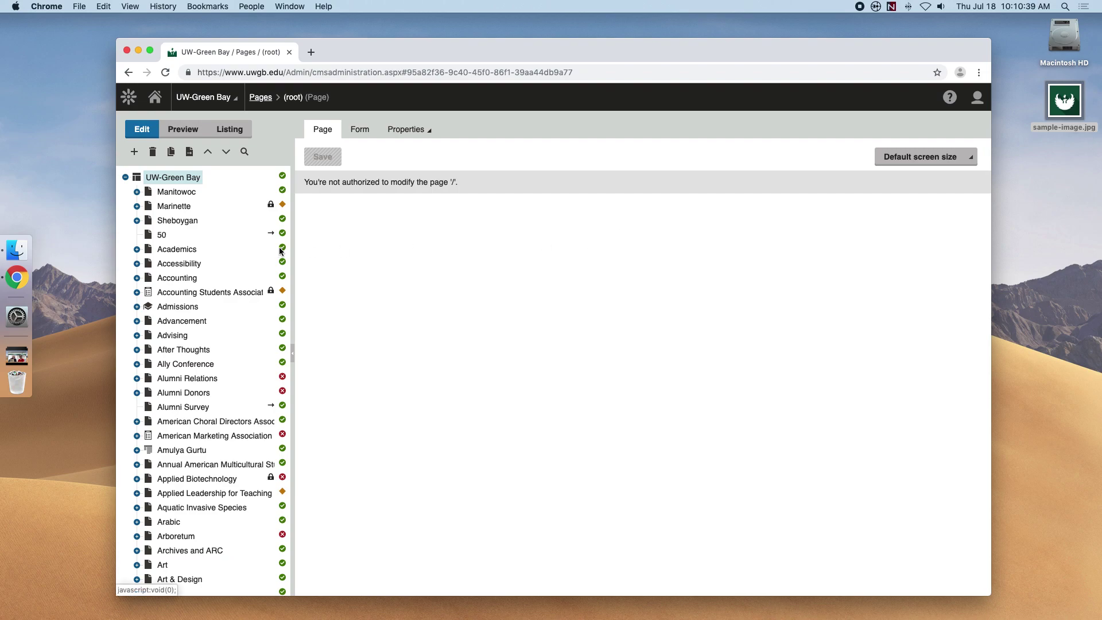
{"action": "scroll", "coordinate": [248, 231], "scroll_direction": "down", "scroll_amount": 8}
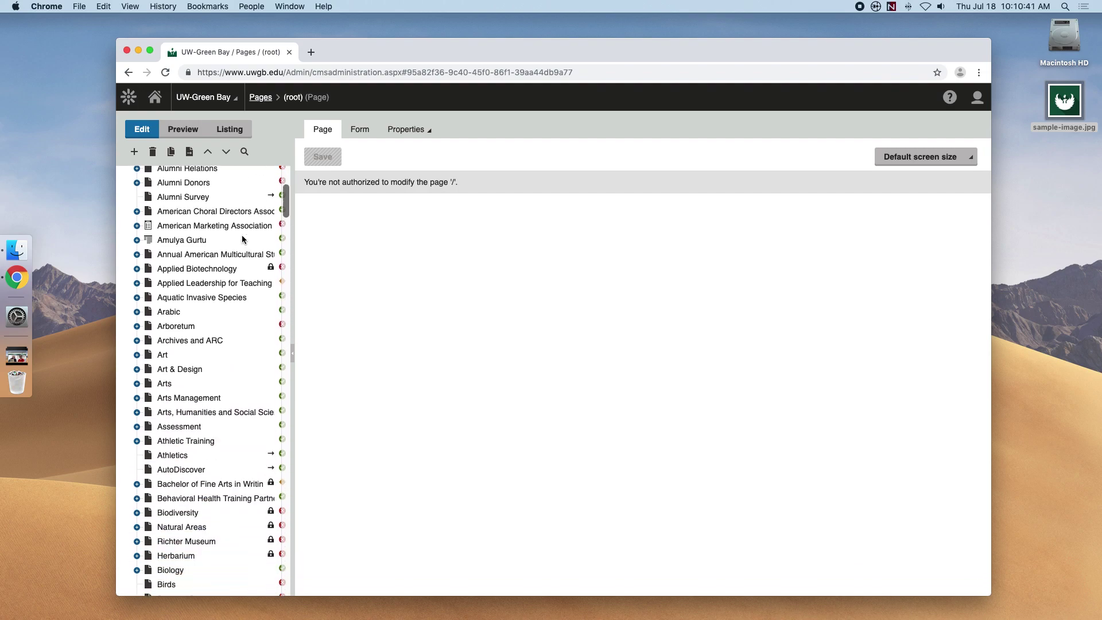
{"action": "scroll", "coordinate": [243, 237], "scroll_direction": "down", "scroll_amount": 9}
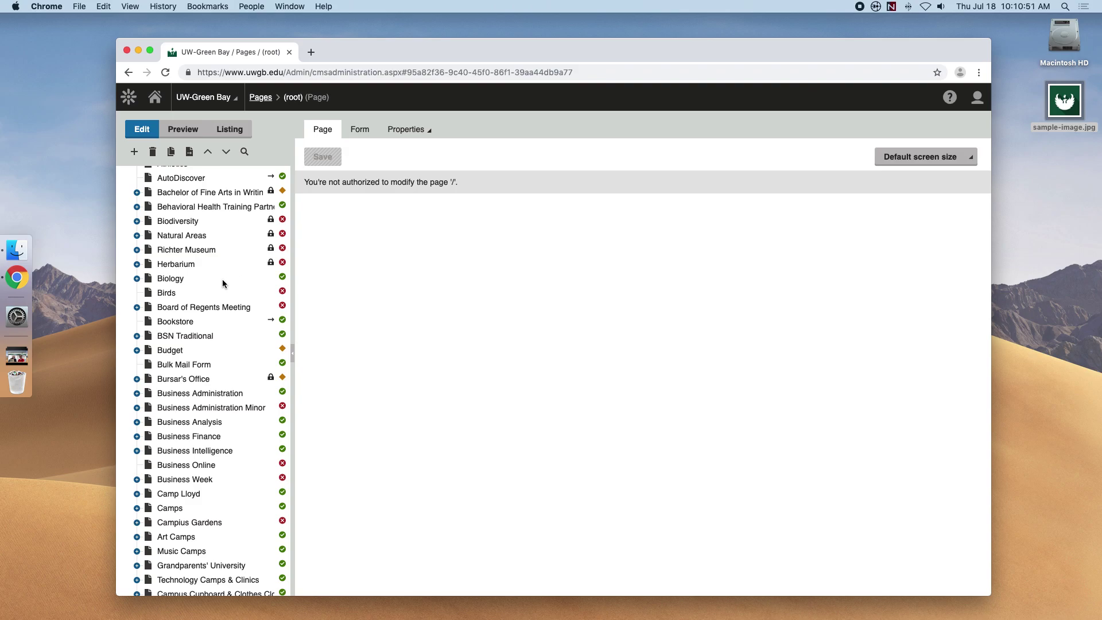
Open the Biology page, then scroll the content tree down toward Sandbox
{"action": "left_click", "coordinate": [170, 279]}
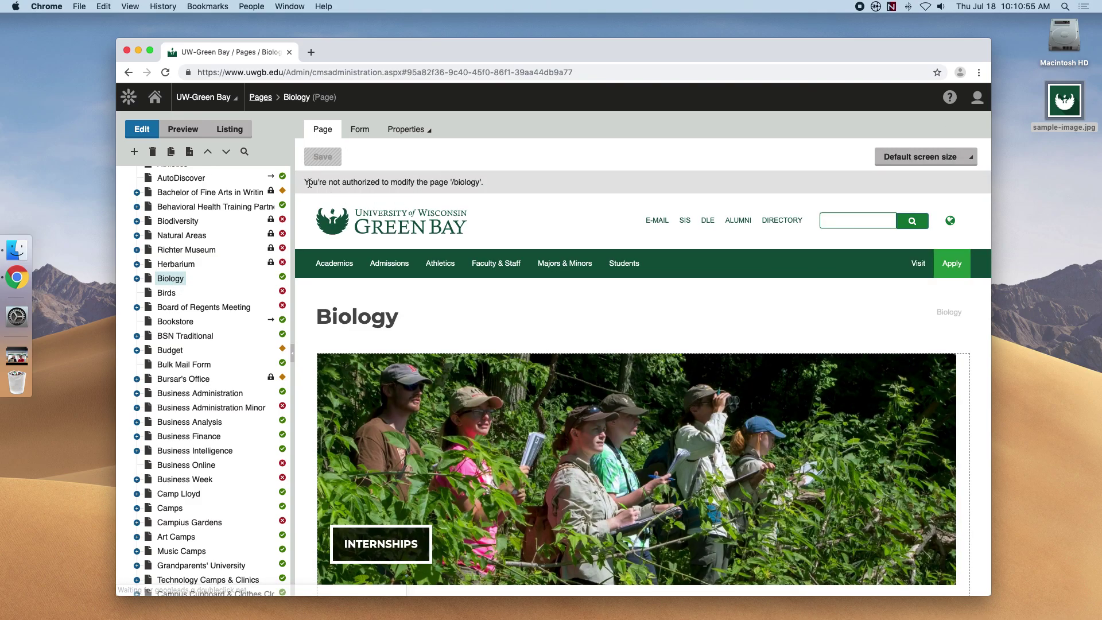
{"action": "left_click", "coordinate": [350, 182]}
{"action": "left_click", "coordinate": [427, 182]}
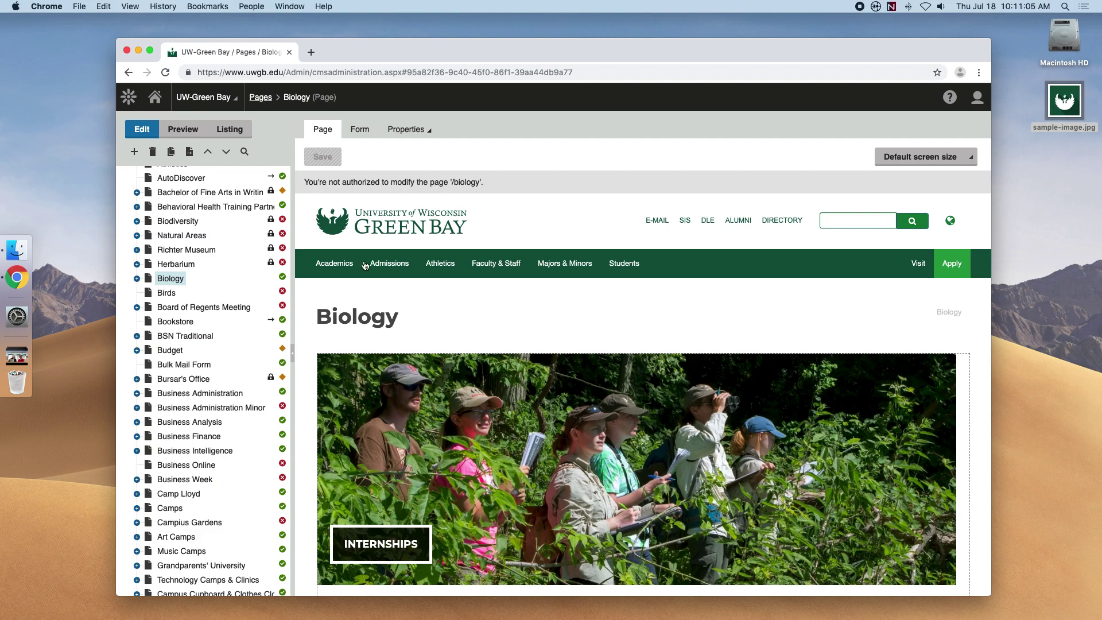
{"action": "scroll", "coordinate": [189, 343], "scroll_direction": "down", "scroll_amount": 10}
{"action": "scroll", "coordinate": [189, 343], "scroll_direction": "down", "scroll_amount": 15}
{"action": "scroll", "coordinate": [193, 346], "scroll_direction": "down", "scroll_amount": 15}
{"action": "scroll", "coordinate": [193, 345], "scroll_direction": "down", "scroll_amount": 12}
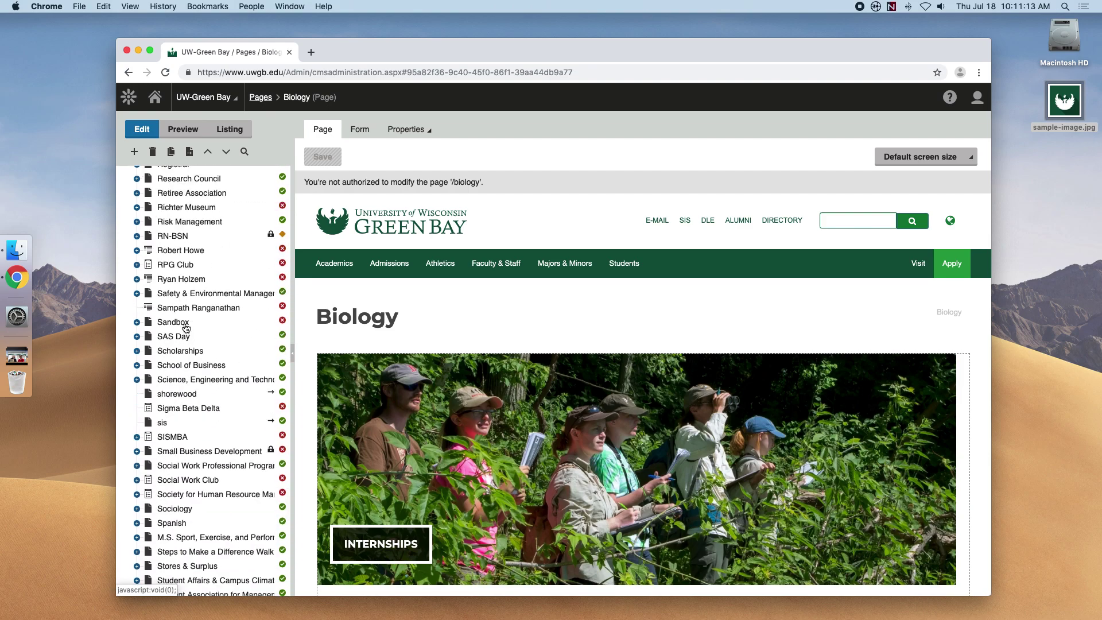
Select Sandbox and start a new child page under it
{"action": "left_click", "coordinate": [185, 325]}
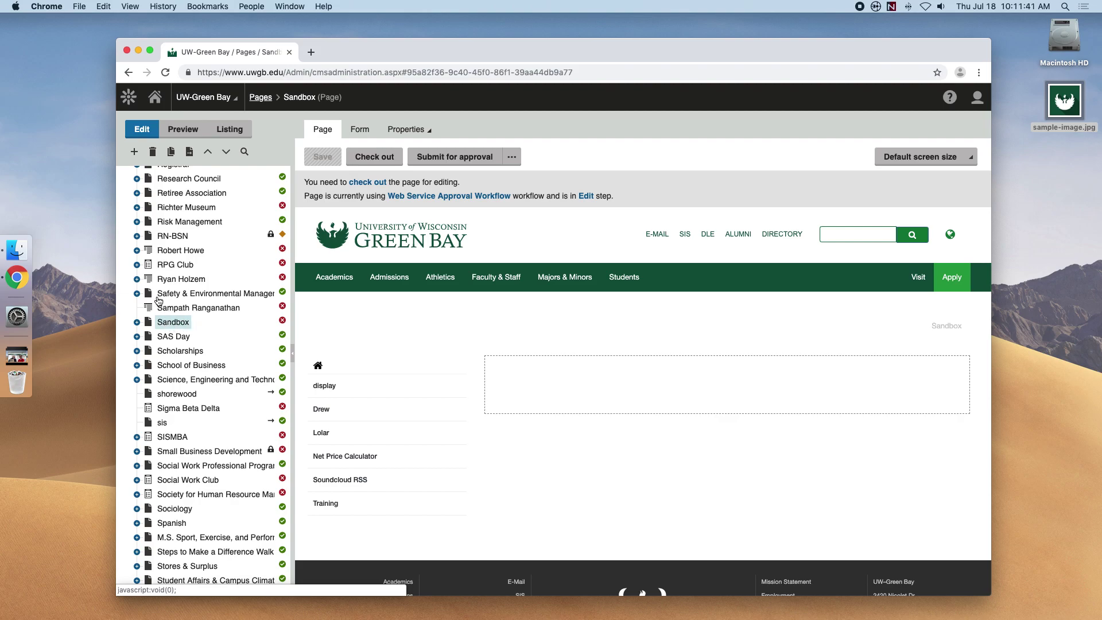
{"action": "left_click", "coordinate": [133, 153]}
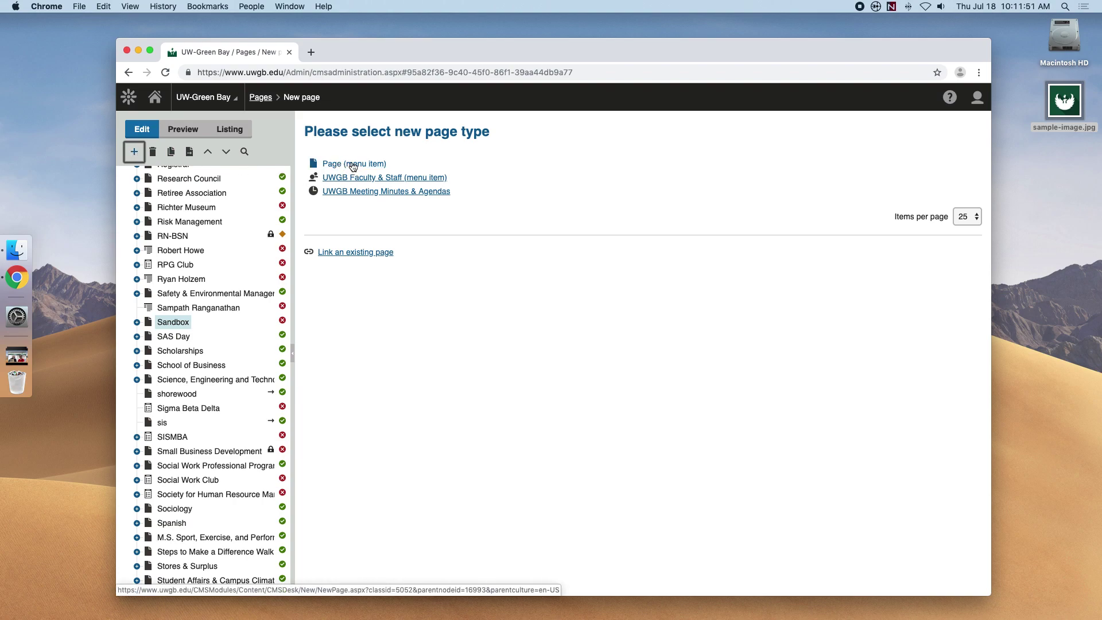
Choose Page (menu item) and name it 'Training Page', keeping the UWGB Two Column template
{"action": "left_click", "coordinate": [353, 165]}
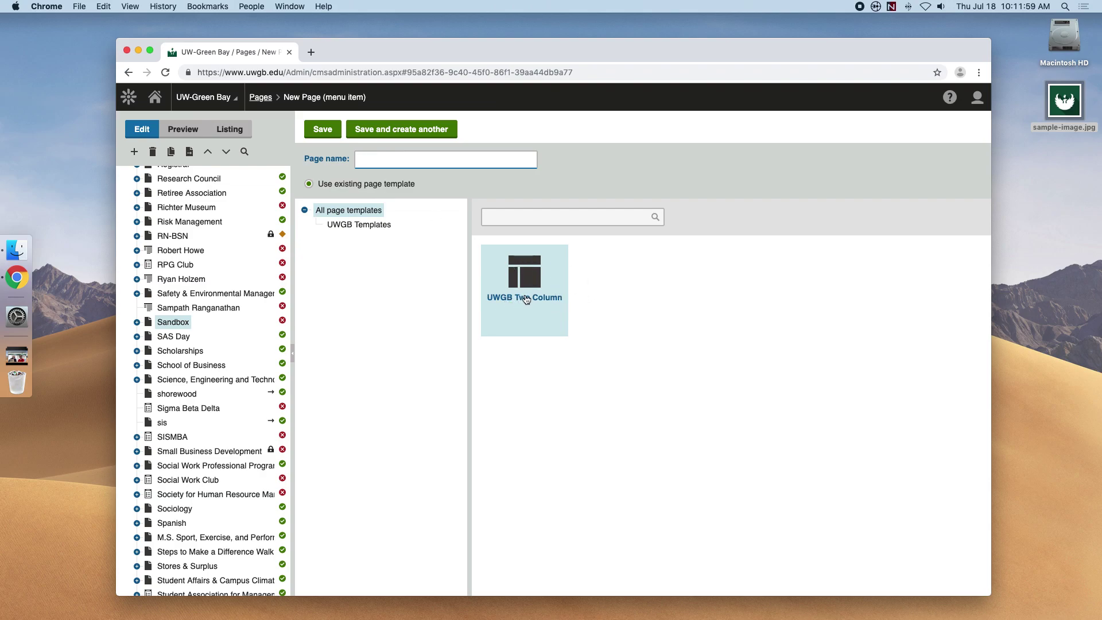
{"action": "left_click", "coordinate": [411, 157]}
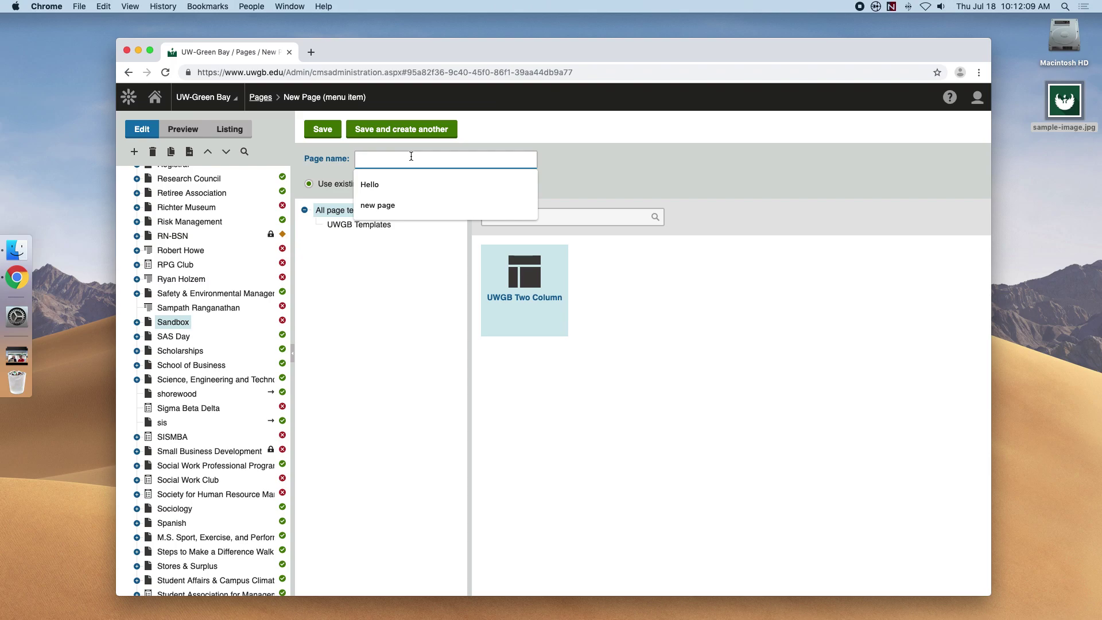
{"action": "left_click", "coordinate": [347, 72]}
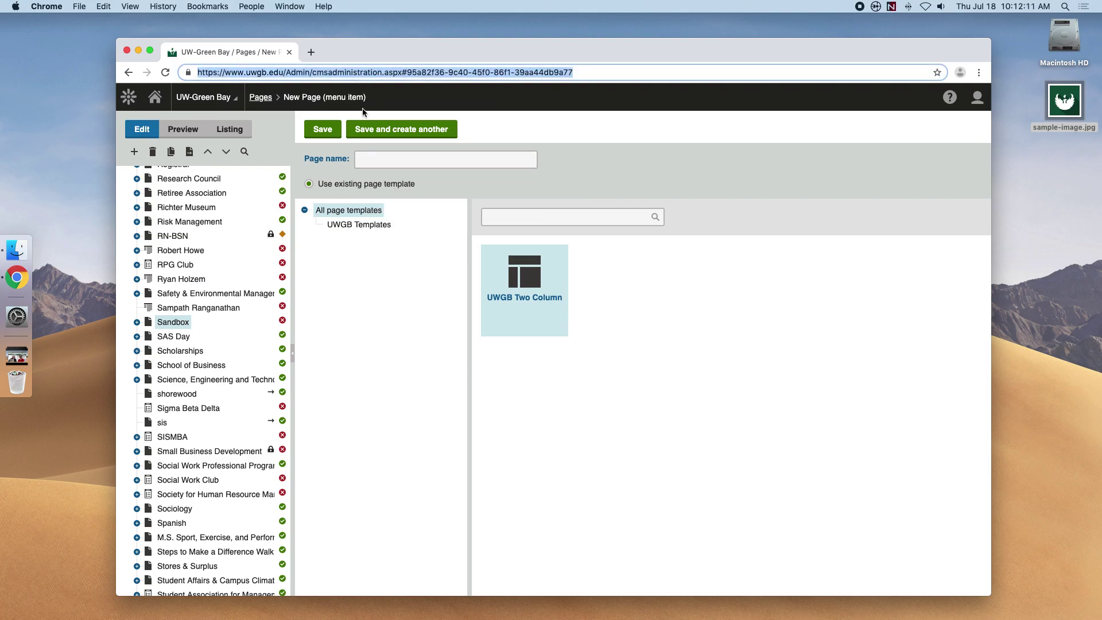
{"action": "left_click", "coordinate": [405, 159]}
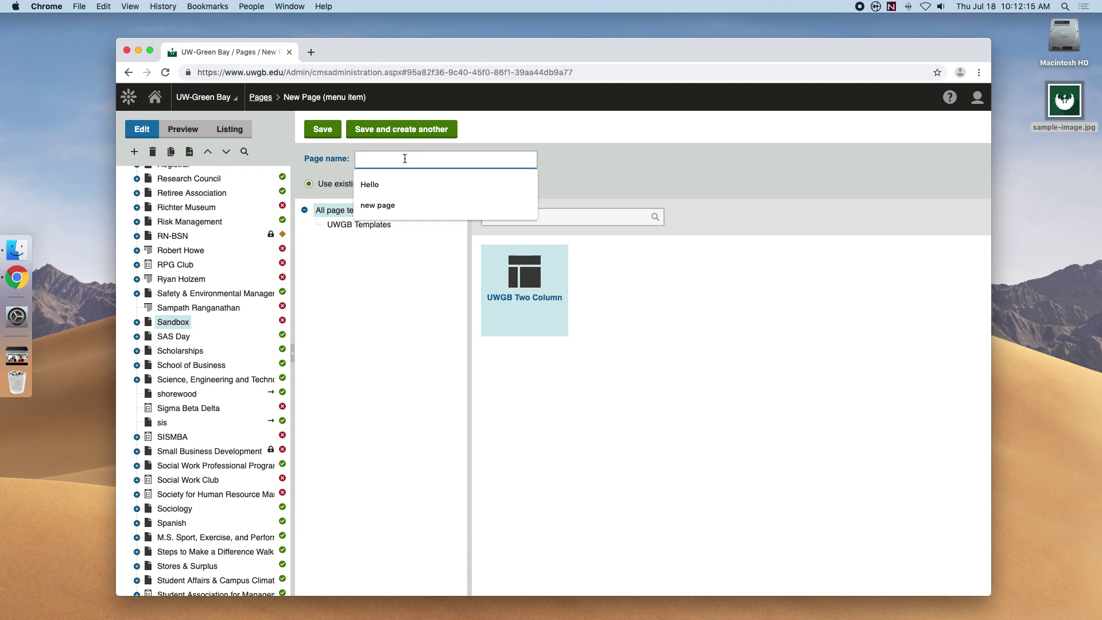
{"action": "type", "text": "Training"}
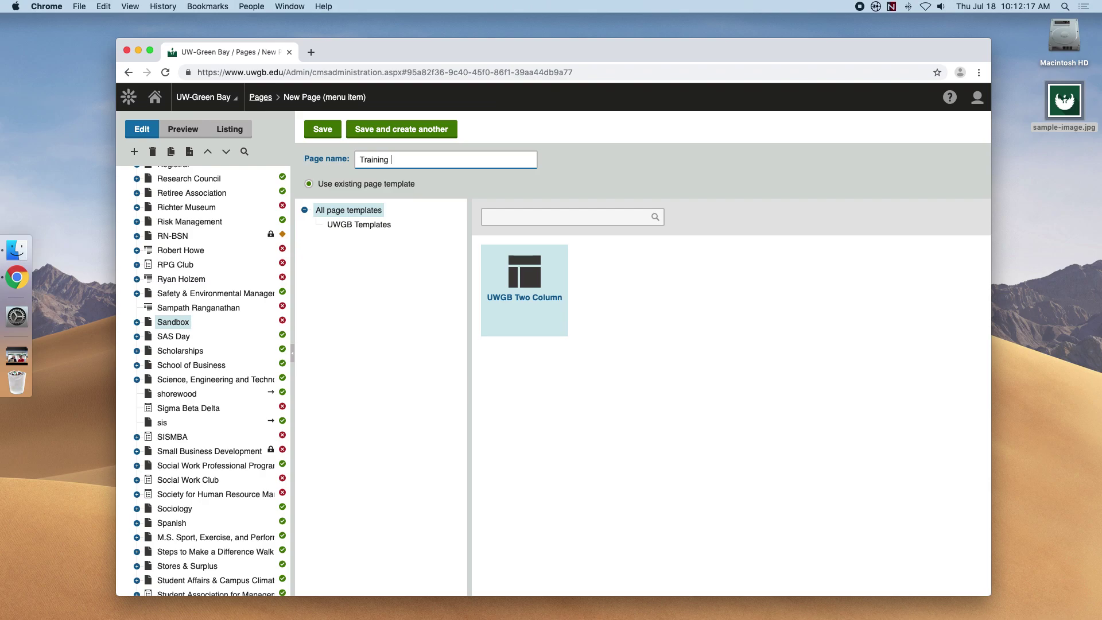
{"action": "type", "text": " Page"}
Save the new Training Page and scroll through its two-column layout
{"action": "left_click", "coordinate": [315, 131]}
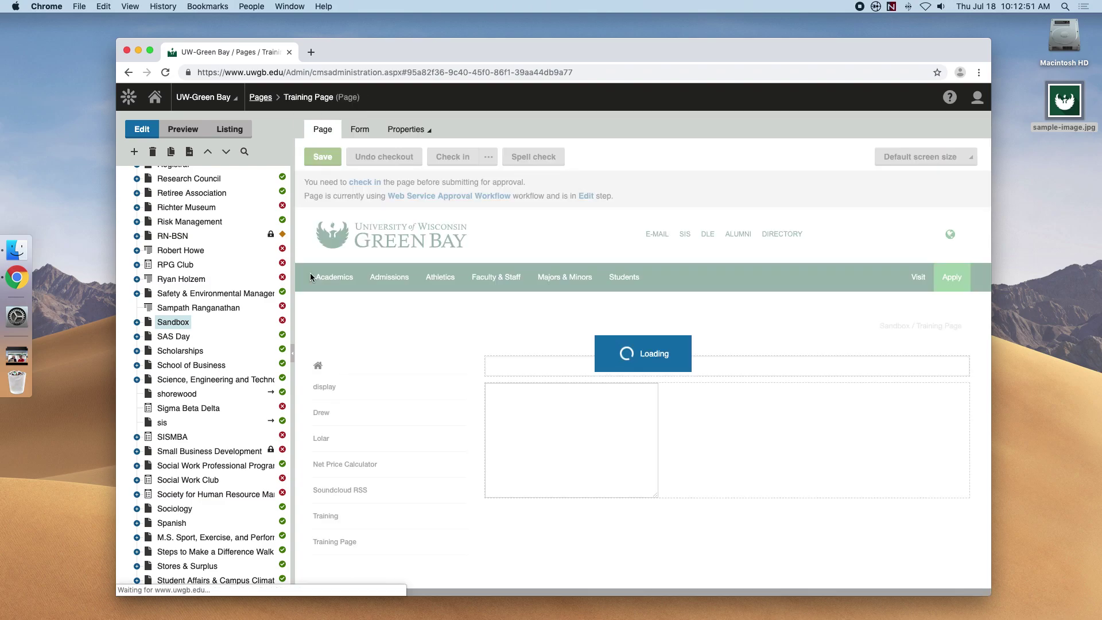
{"action": "mouse_move", "coordinate": [313, 275]}
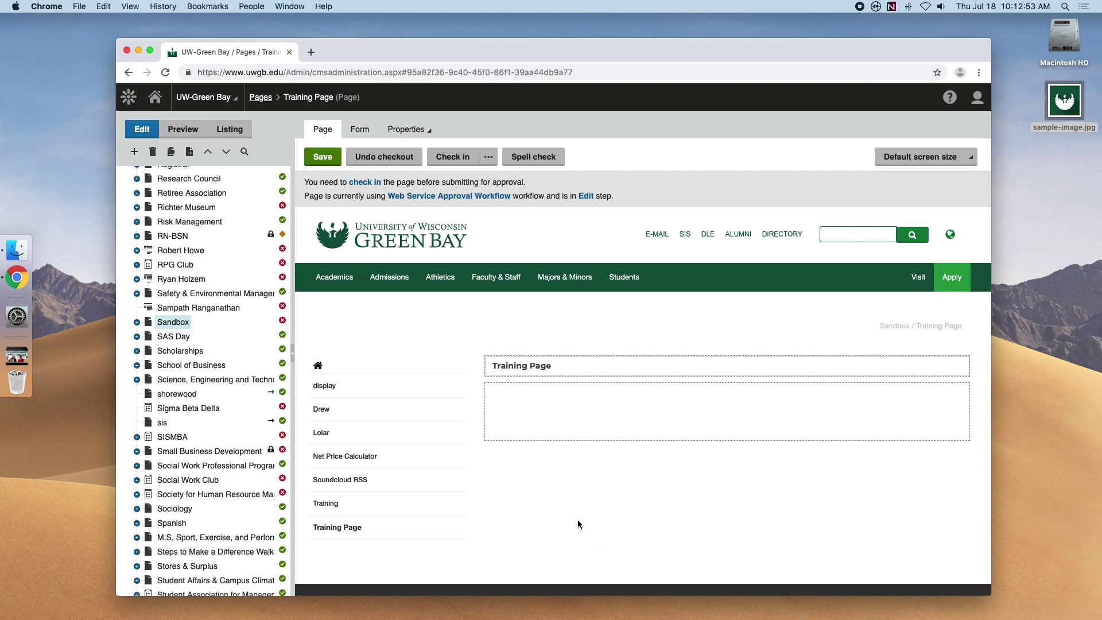
{"action": "scroll", "coordinate": [578, 520], "scroll_direction": "down", "scroll_amount": 3}
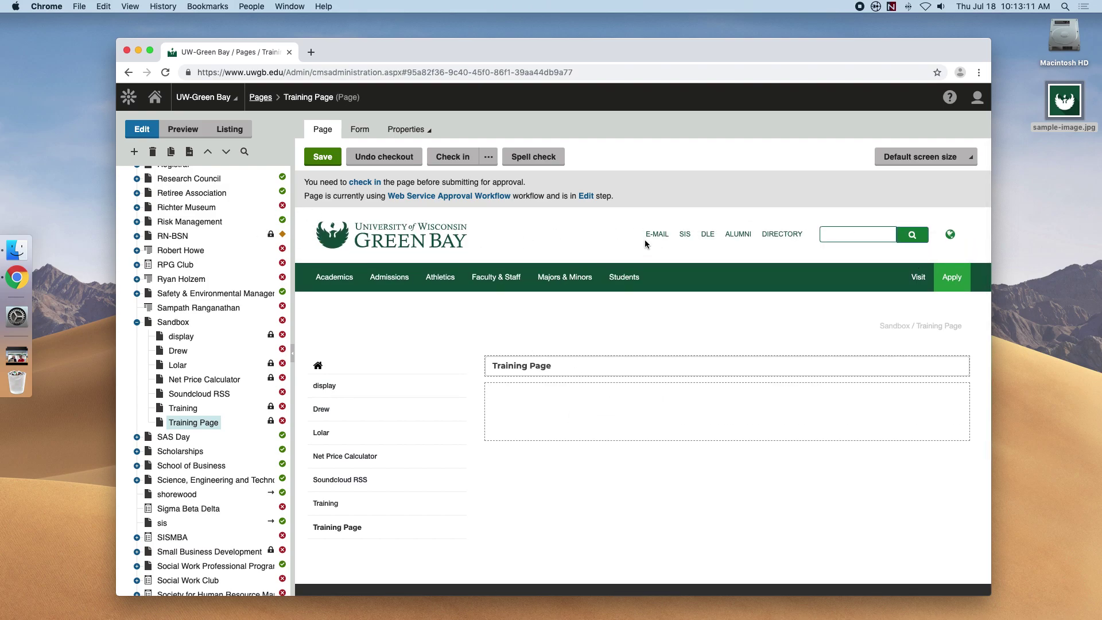
{"action": "scroll", "coordinate": [500, 379], "scroll_direction": "down", "scroll_amount": 3}
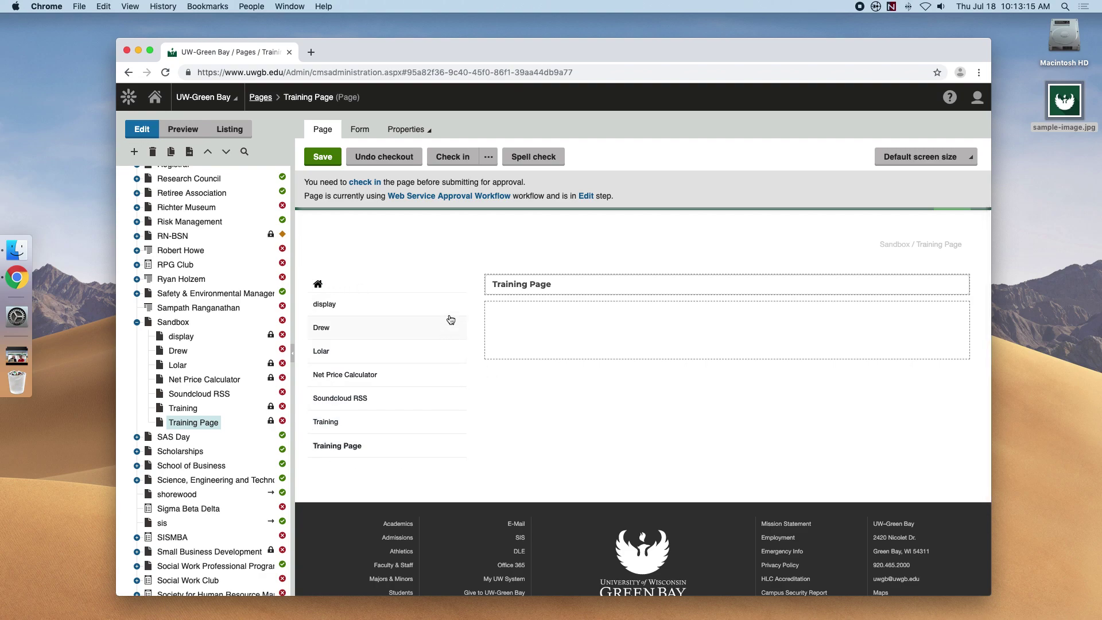
{"action": "scroll", "coordinate": [450, 401], "scroll_direction": "down", "scroll_amount": 3}
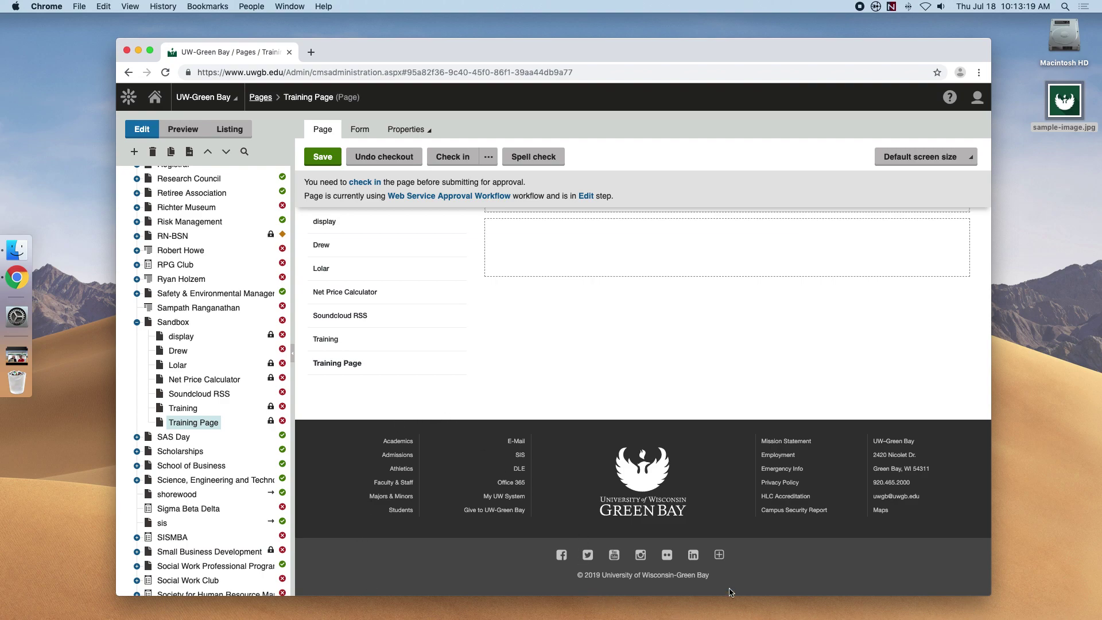
{"action": "scroll", "coordinate": [706, 472], "scroll_direction": "up", "scroll_amount": 5}
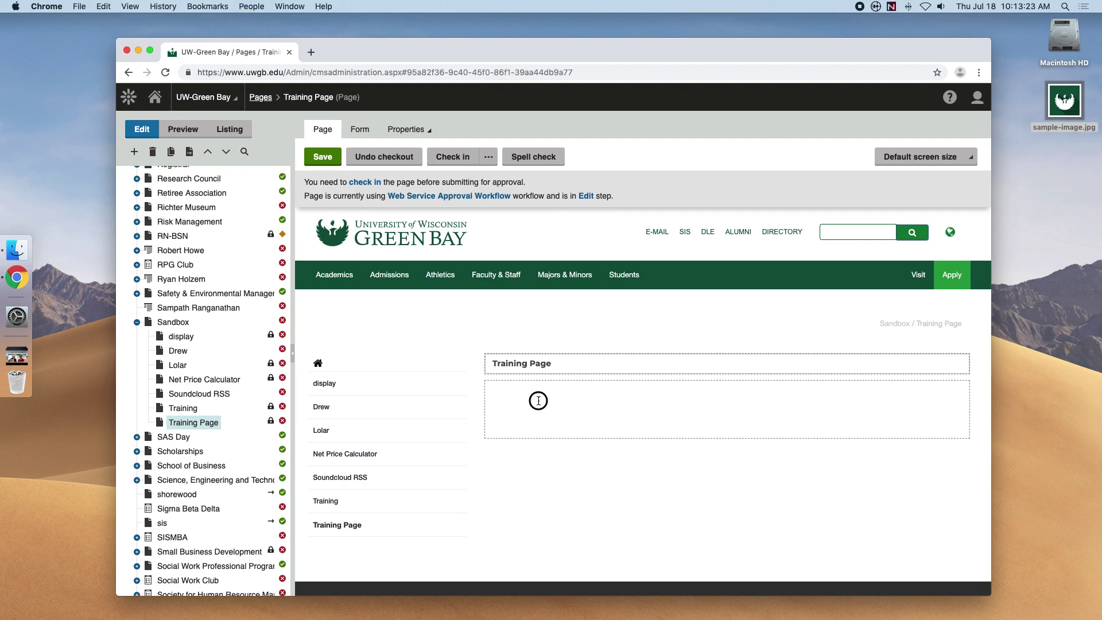
Enter 'Our program is fast paced' in the Training Page's empty content area and save
{"action": "left_click", "coordinate": [516, 413]}
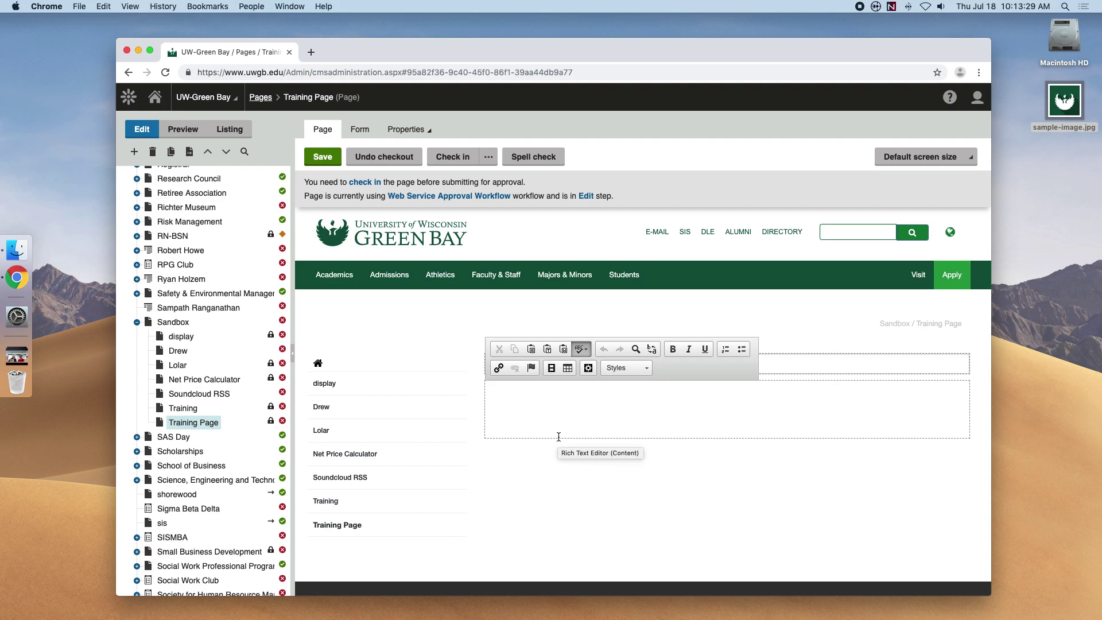
{"action": "type", "text": "Our program is fast paced."}
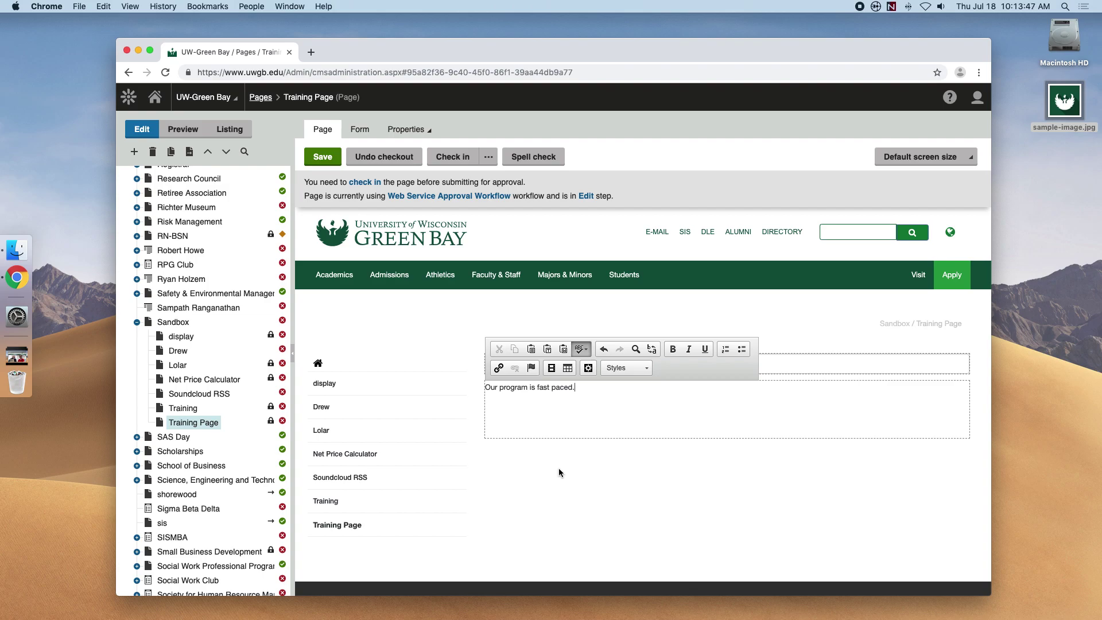
{"action": "left_click", "coordinate": [323, 157]}
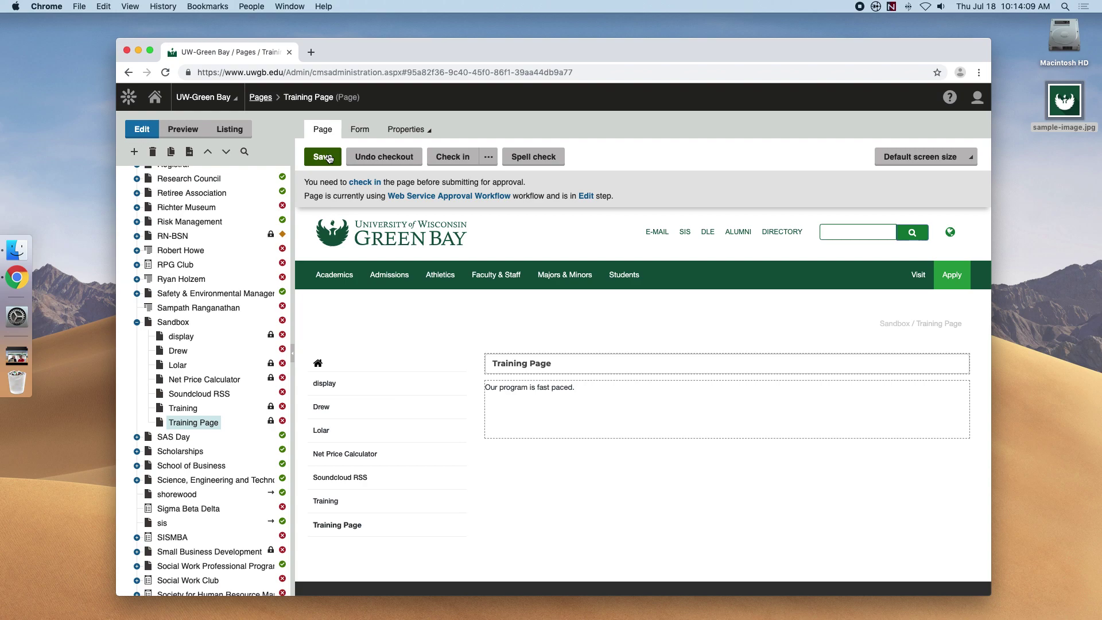
{"action": "left_click", "coordinate": [329, 159]}
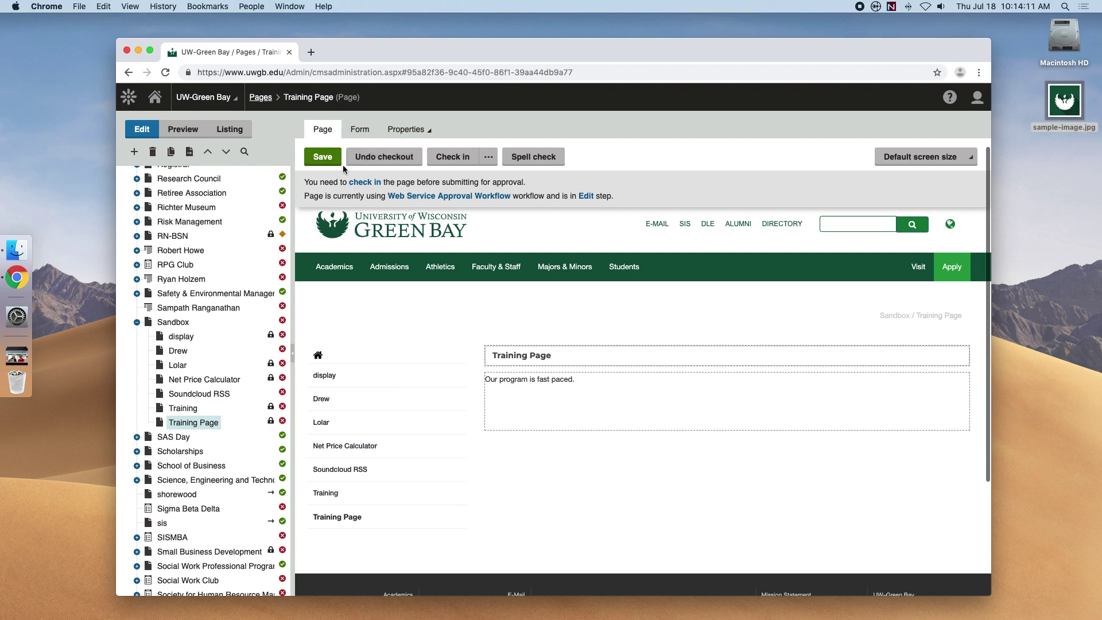
{"action": "left_click", "coordinate": [188, 131]}
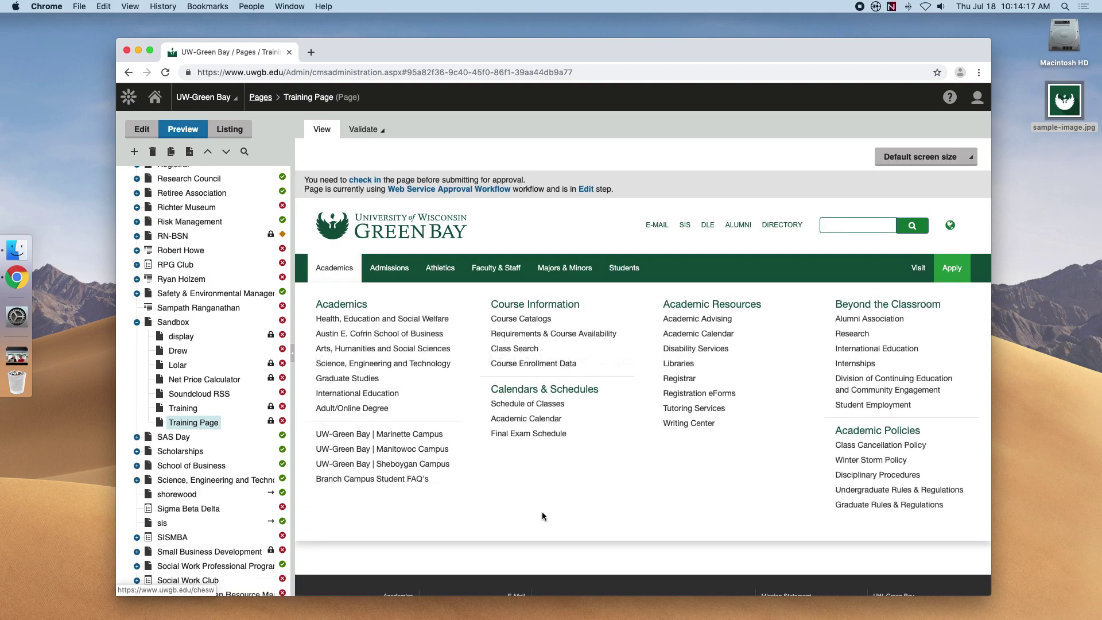
{"action": "scroll", "coordinate": [587, 507], "scroll_direction": "down", "scroll_amount": 2}
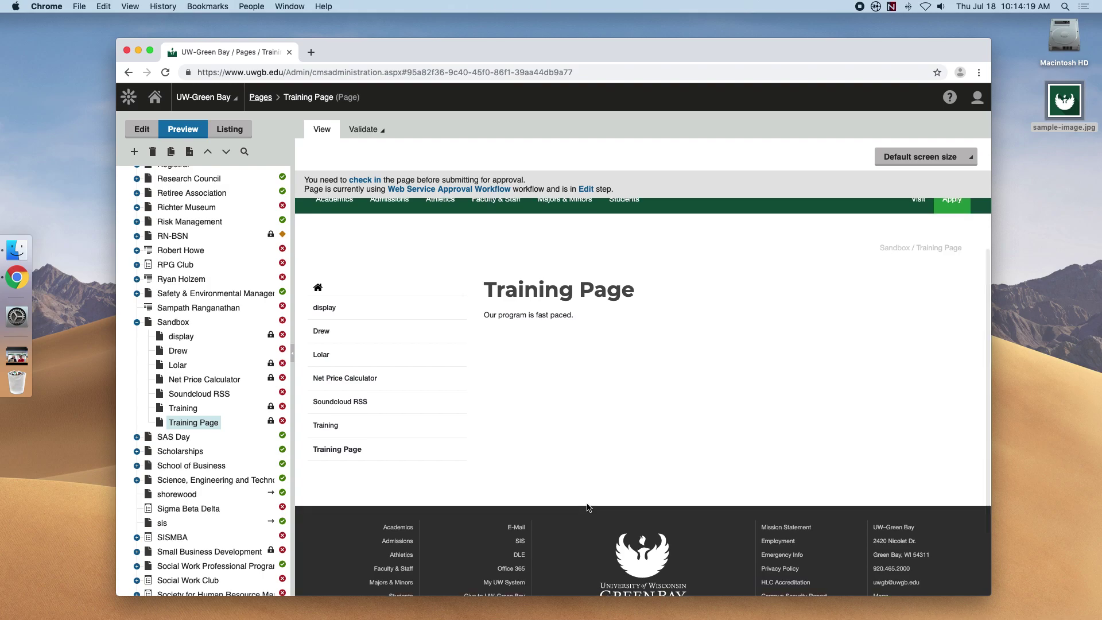
{"action": "scroll", "coordinate": [587, 508], "scroll_direction": "up", "scroll_amount": 2}
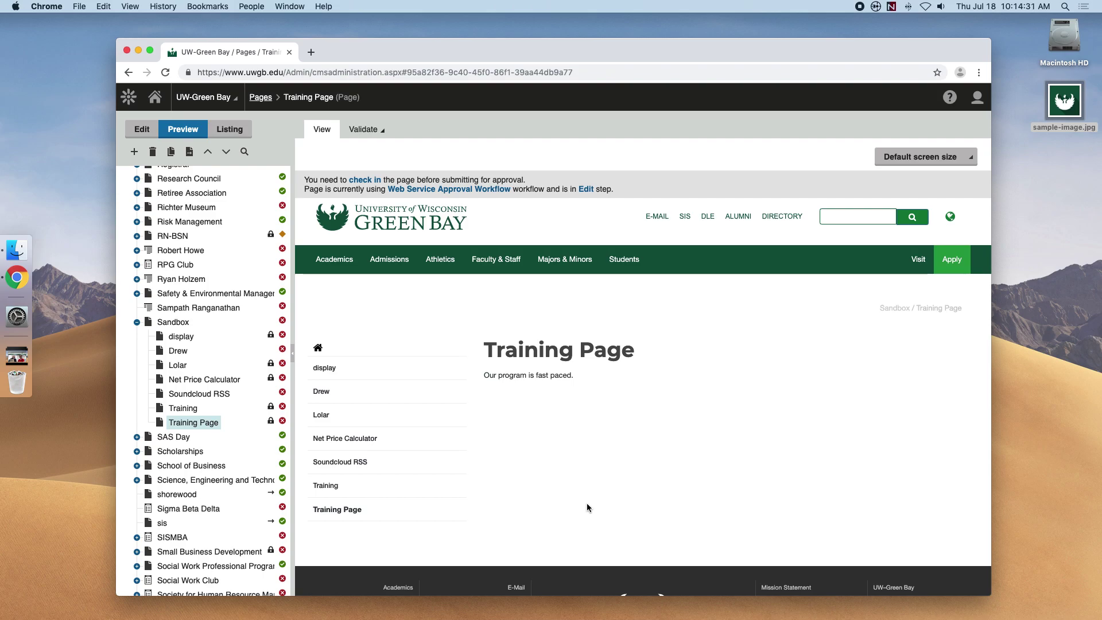
Switch the Training Page to its Edit view
{"action": "left_click", "coordinate": [140, 130]}
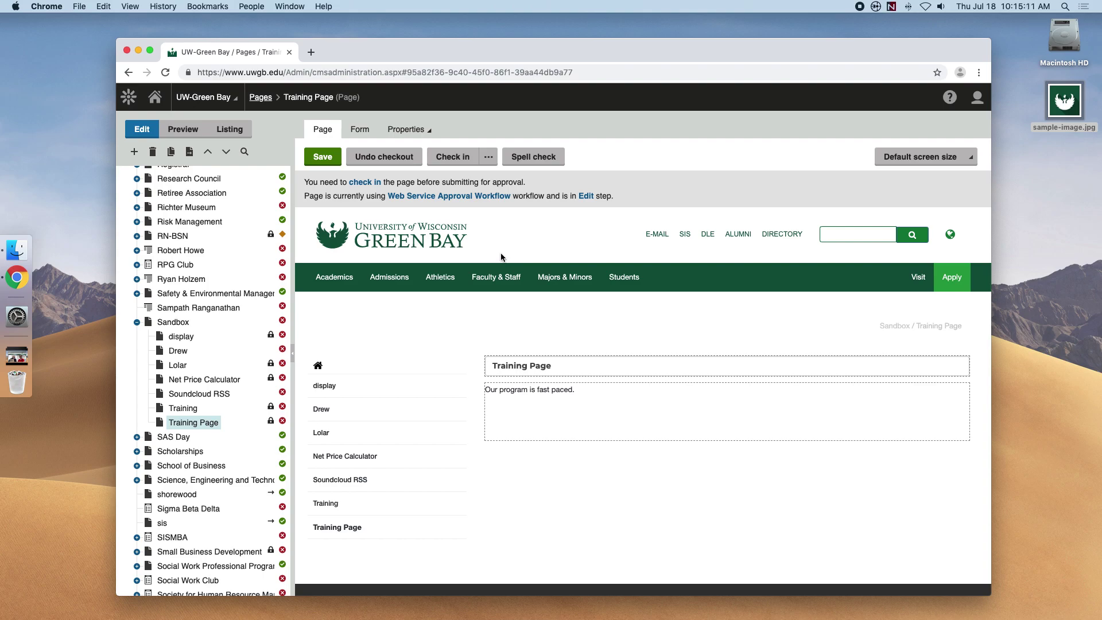
Check in the Training Page, leaving it at the workflow's Edit step
{"action": "left_click", "coordinate": [456, 158]}
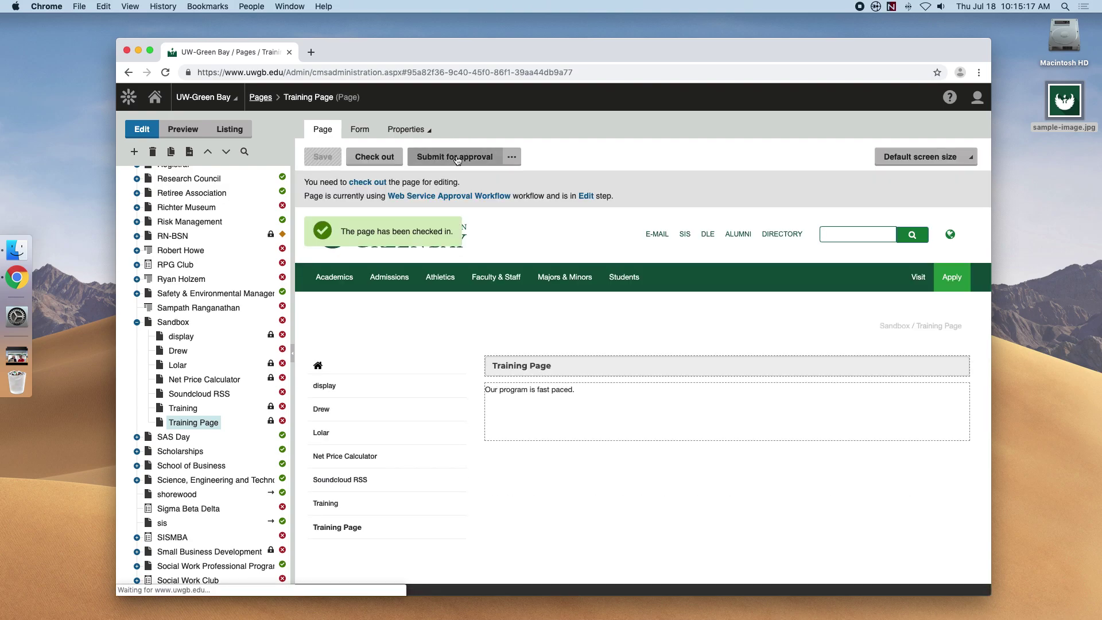
{"action": "left_click", "coordinate": [374, 157]}
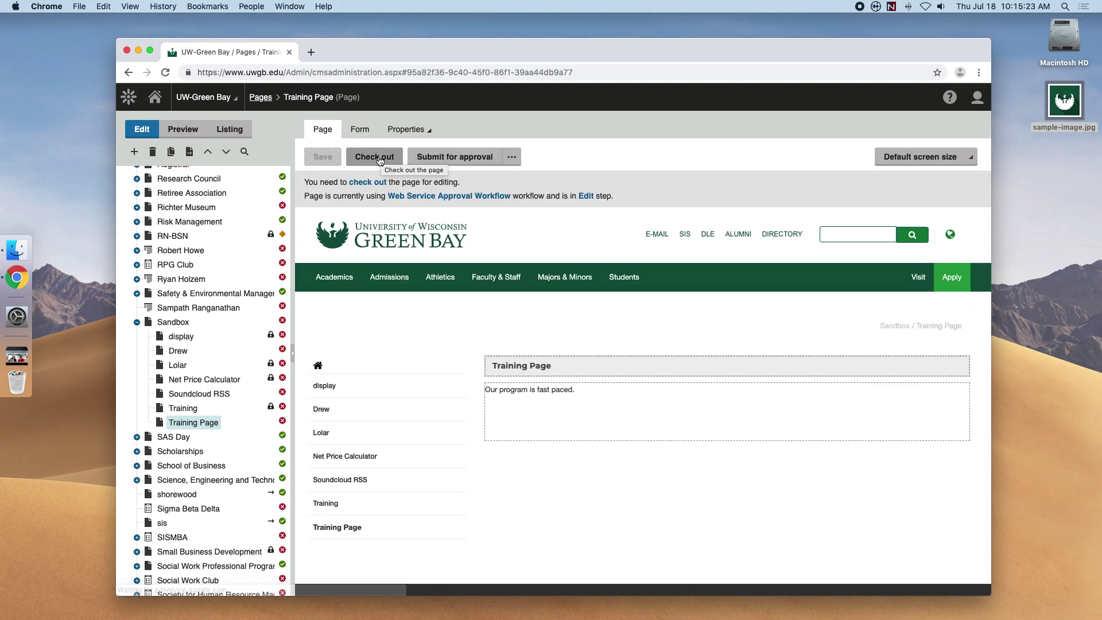
{"action": "left_click", "coordinate": [457, 162]}
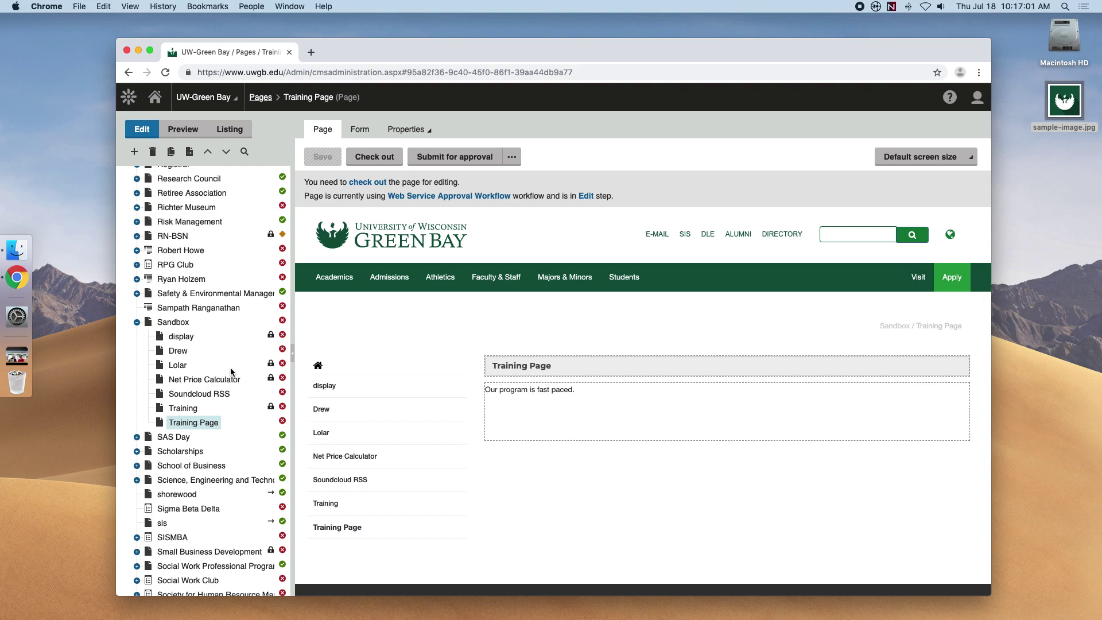
Open the Lolar page, checked out by another user, and scroll its editor
{"action": "left_click", "coordinate": [176, 366]}
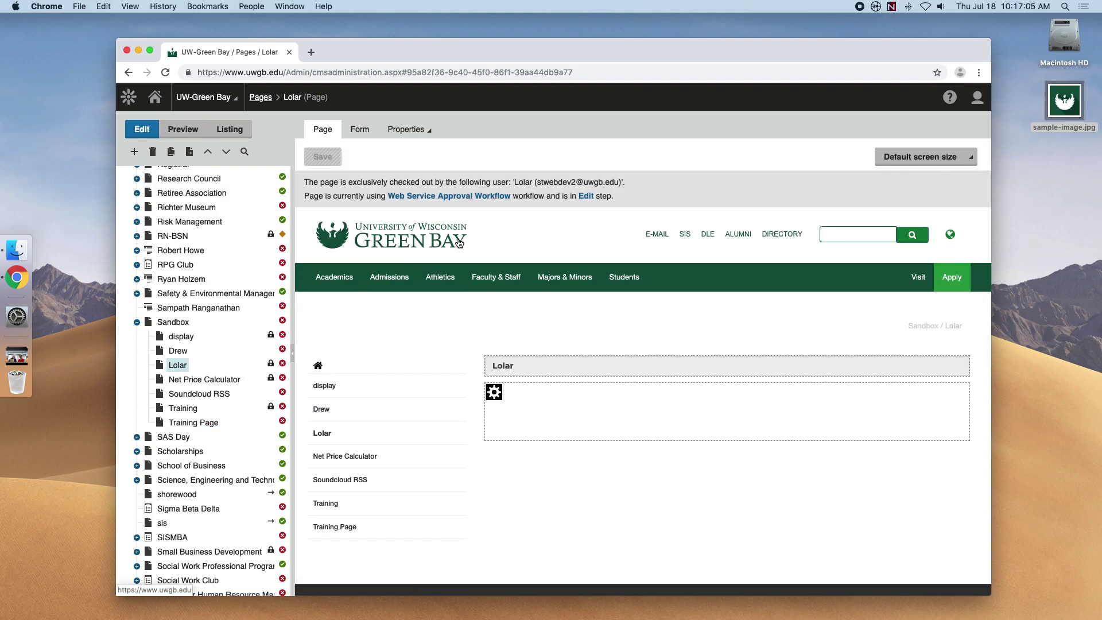
{"action": "double_click", "coordinate": [522, 183]}
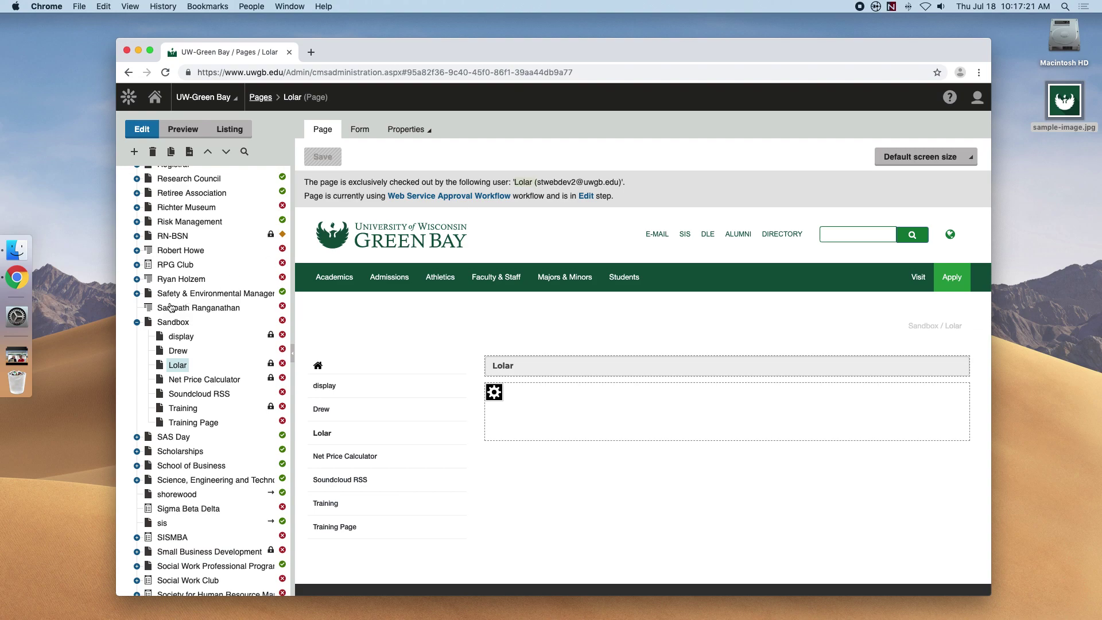
{"action": "scroll", "coordinate": [172, 315], "scroll_direction": "down", "scroll_amount": 1}
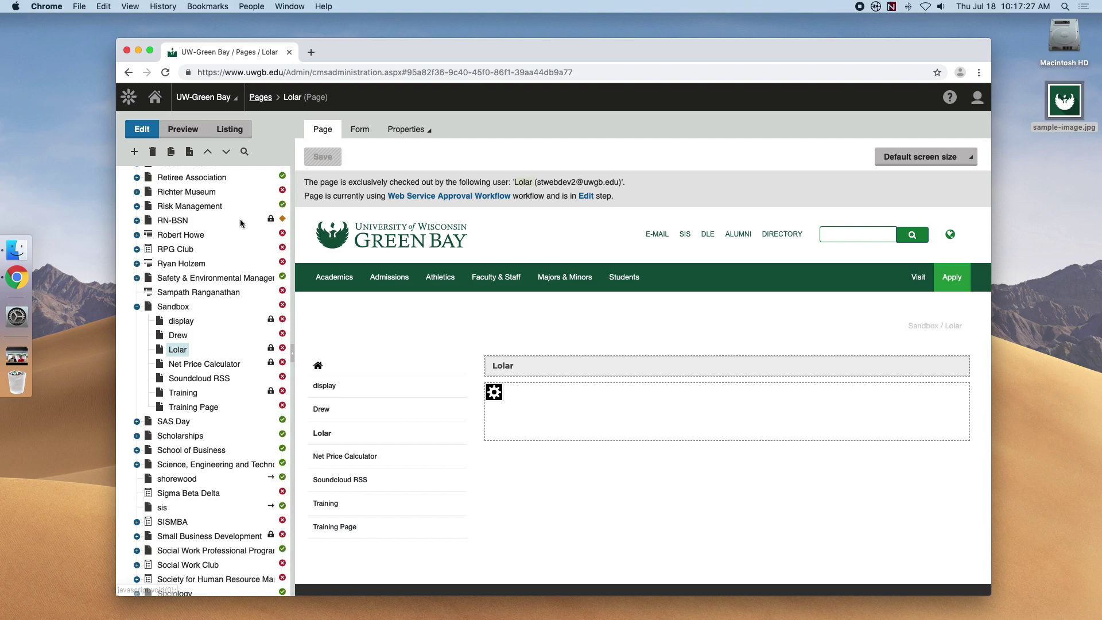
Look over the RN-BSN page, then reopen the Training Page under Sandbox
{"action": "left_click", "coordinate": [173, 221]}
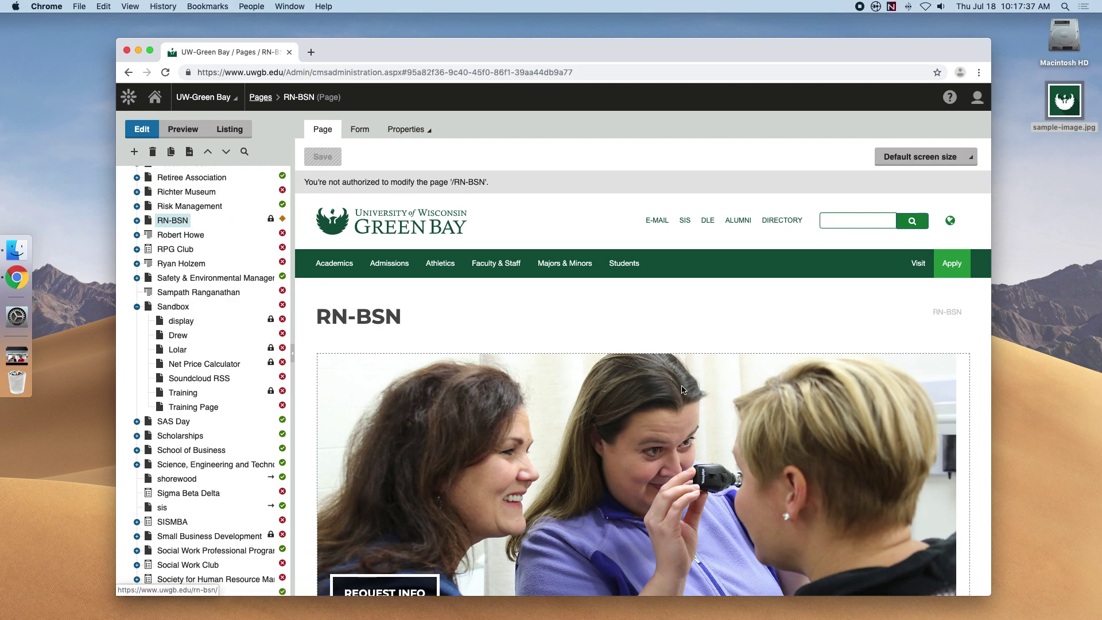
{"action": "scroll", "coordinate": [517, 291], "scroll_direction": "down", "scroll_amount": 10}
{"action": "scroll", "coordinate": [516, 291], "scroll_direction": "up", "scroll_amount": 6}
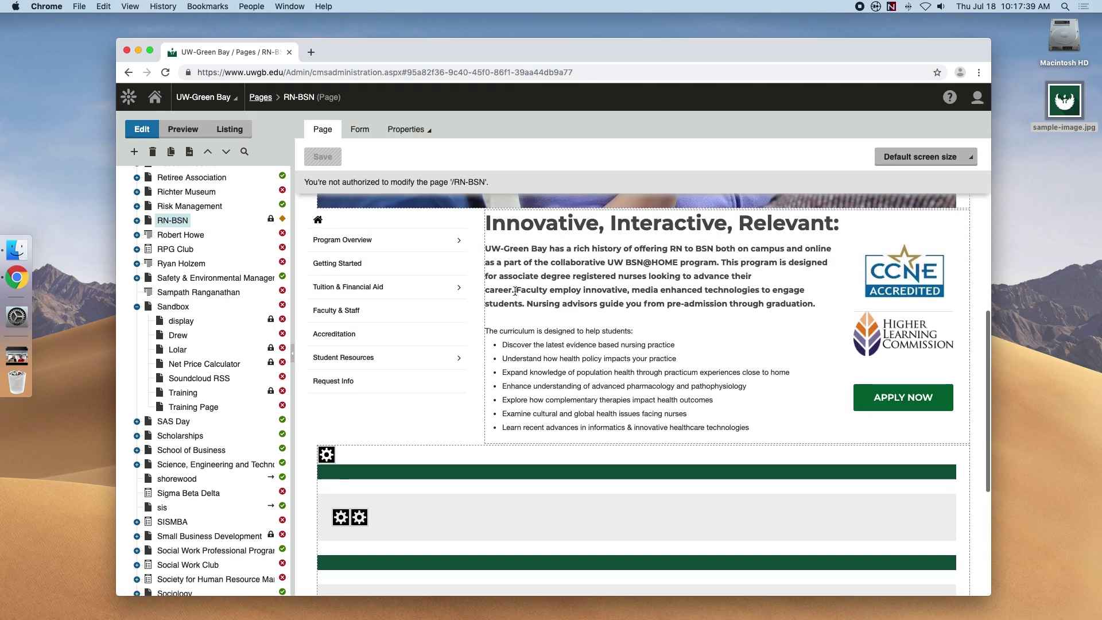
{"action": "scroll", "coordinate": [515, 290], "scroll_direction": "up", "scroll_amount": 8}
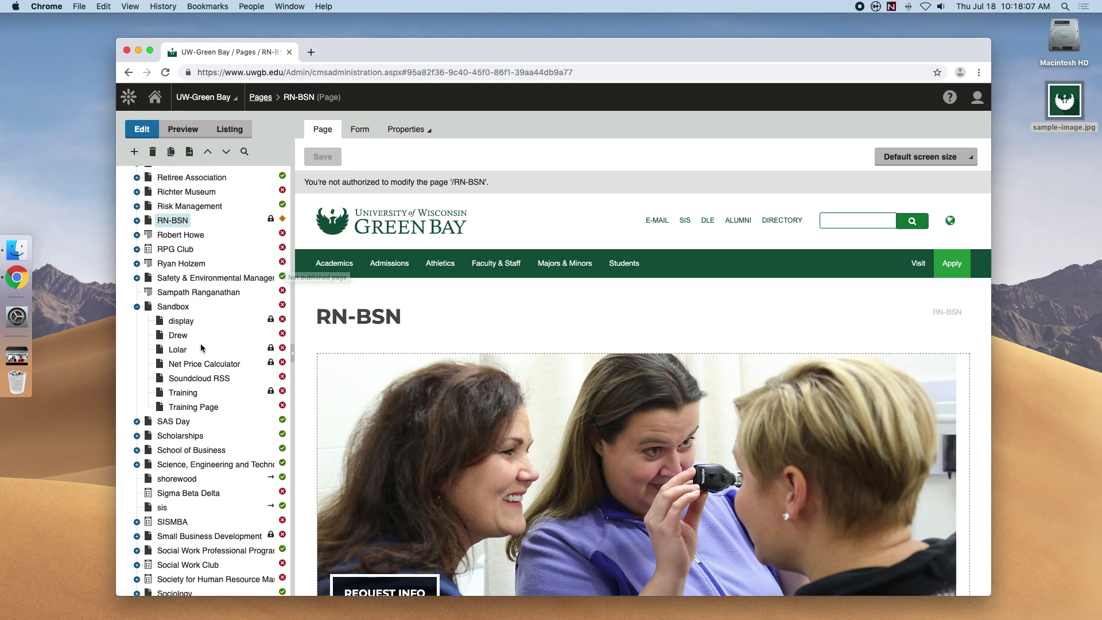
{"action": "left_click", "coordinate": [194, 407]}
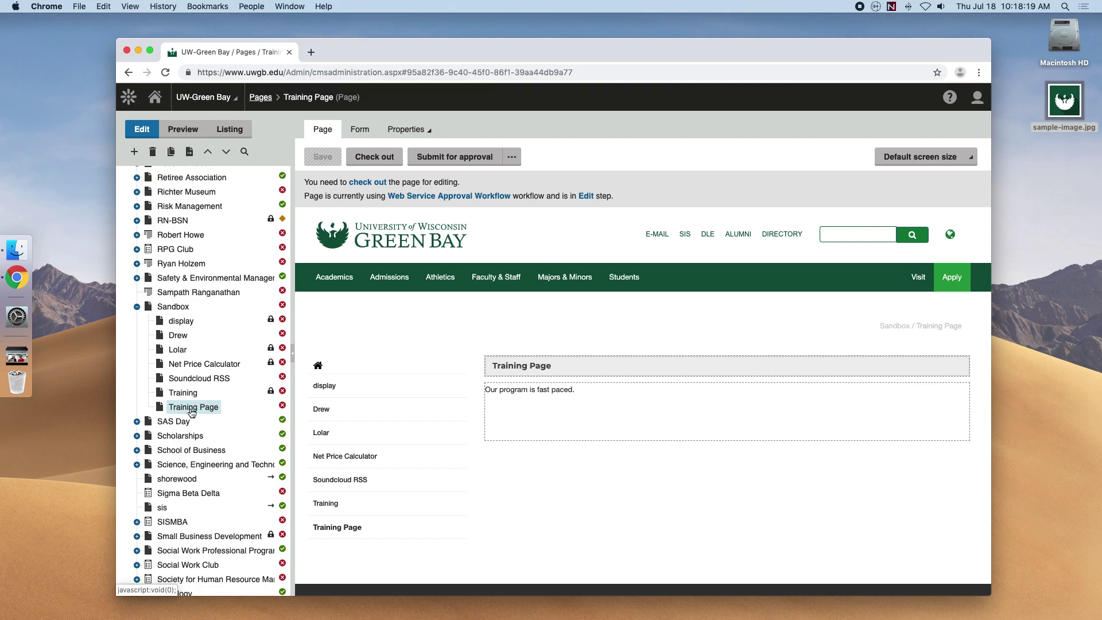
Start deleting Training Page, then cancel so it stays under Sandbox
{"action": "left_click", "coordinate": [153, 152]}
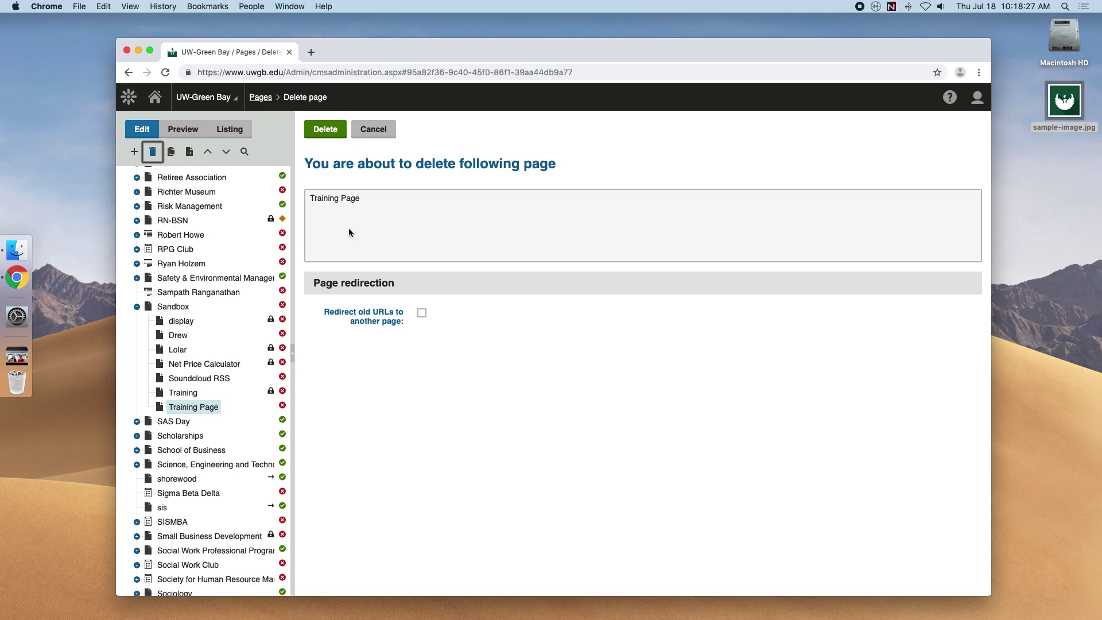
{"action": "left_click", "coordinate": [375, 131]}
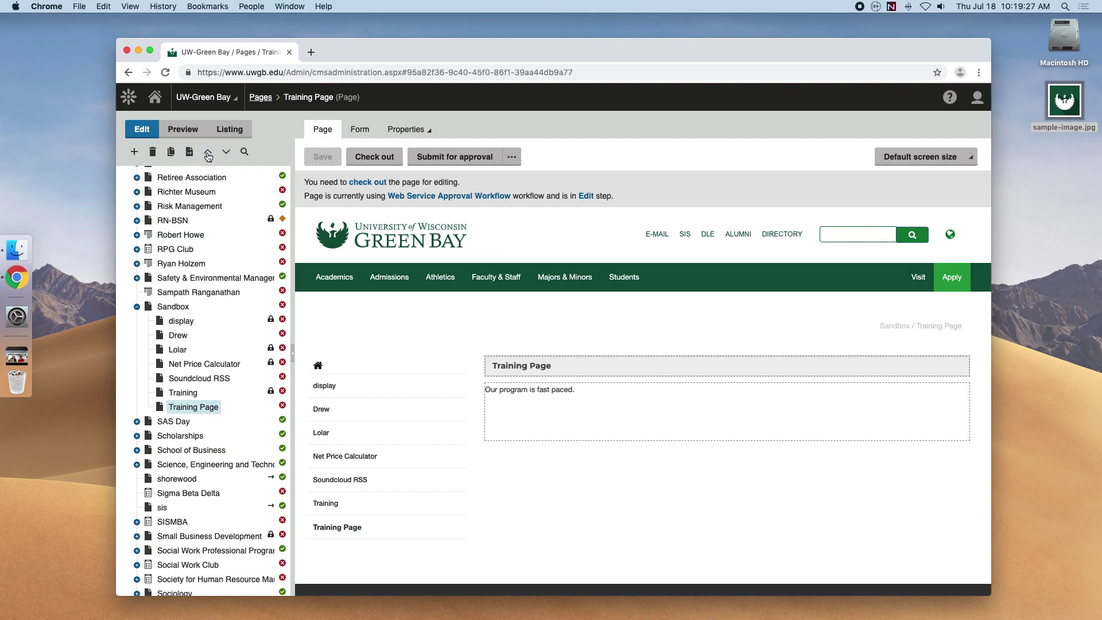
Move Training Page to the top of Sandbox's child pages and reopen it for editing
{"action": "left_click", "coordinate": [209, 154]}
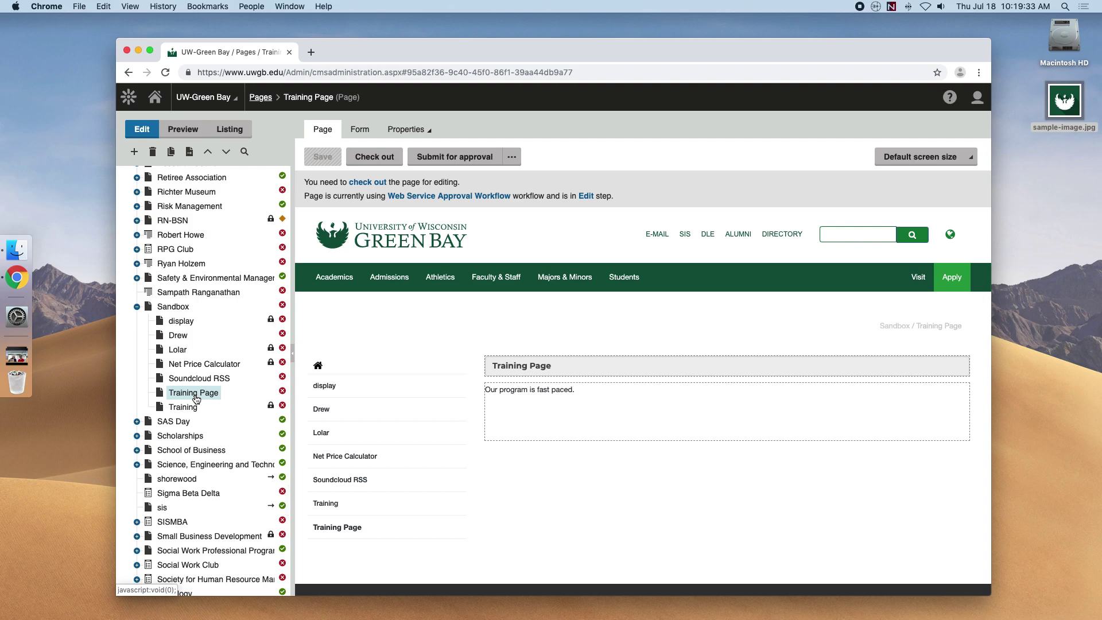
{"action": "left_click", "coordinate": [199, 394]}
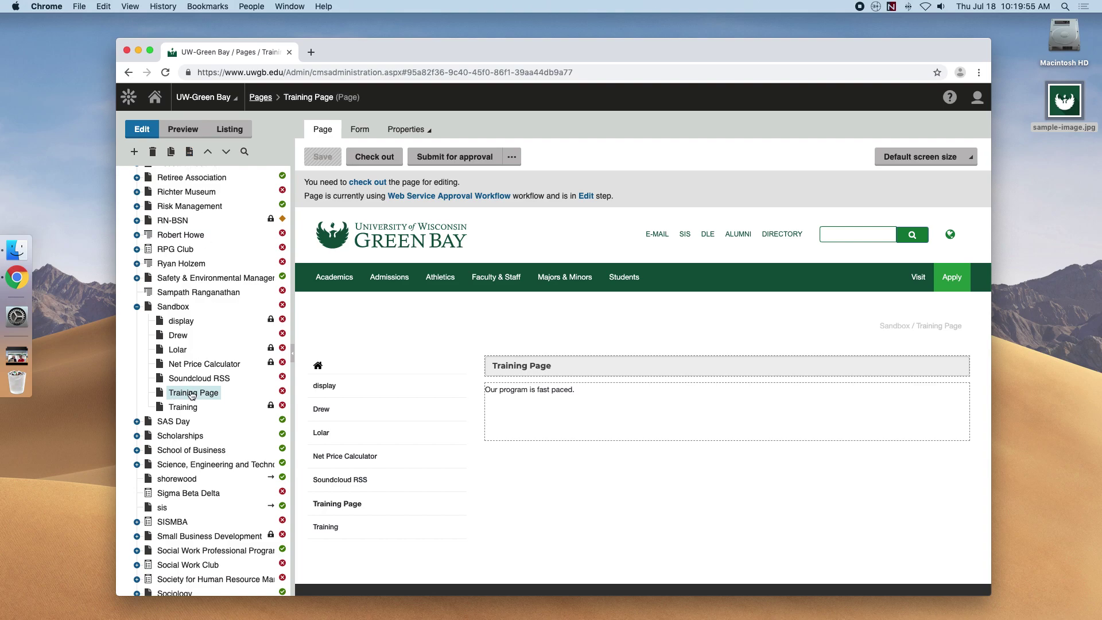
{"action": "scroll", "coordinate": [159, 269], "scroll_direction": "up", "scroll_amount": 2}
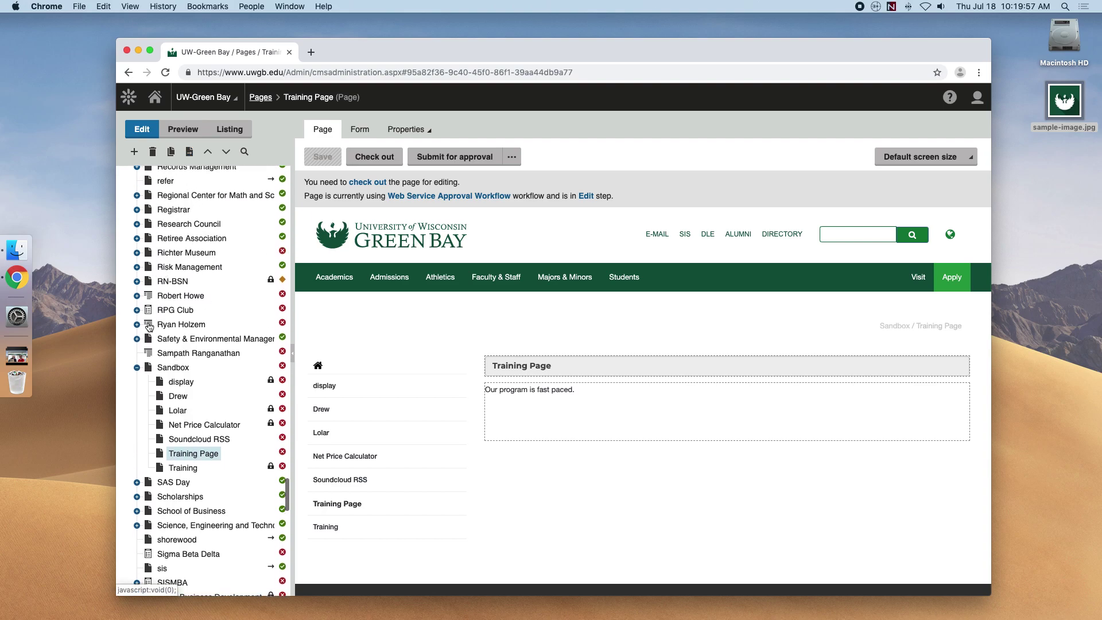
{"action": "left_click", "coordinate": [137, 311]}
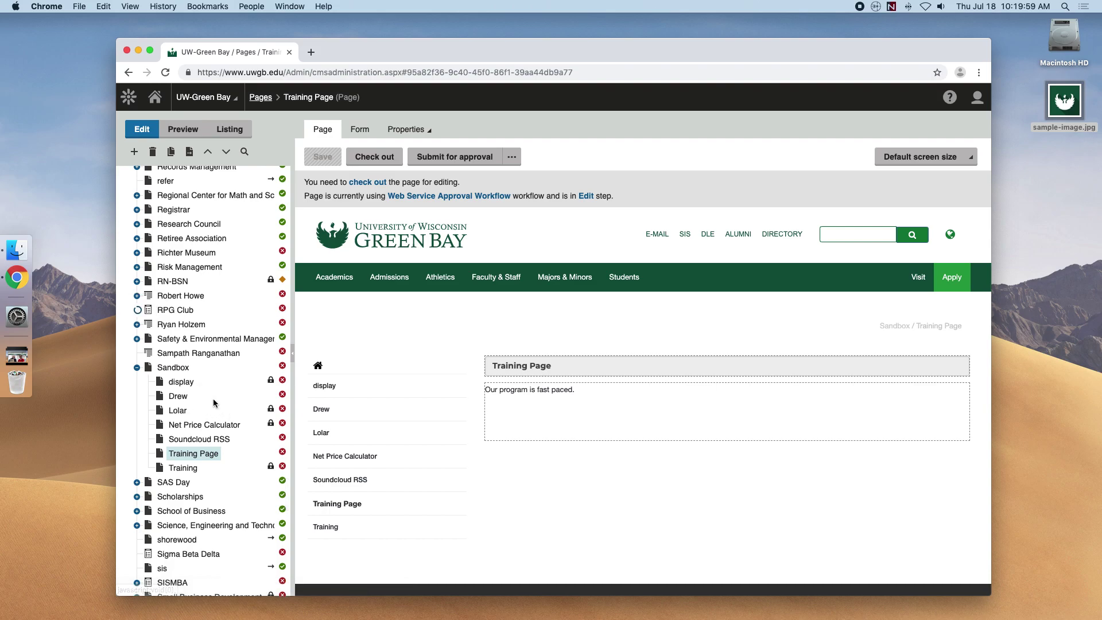
{"action": "left_click", "coordinate": [139, 316]}
{"action": "scroll", "coordinate": [172, 356], "scroll_direction": "down", "scroll_amount": 2}
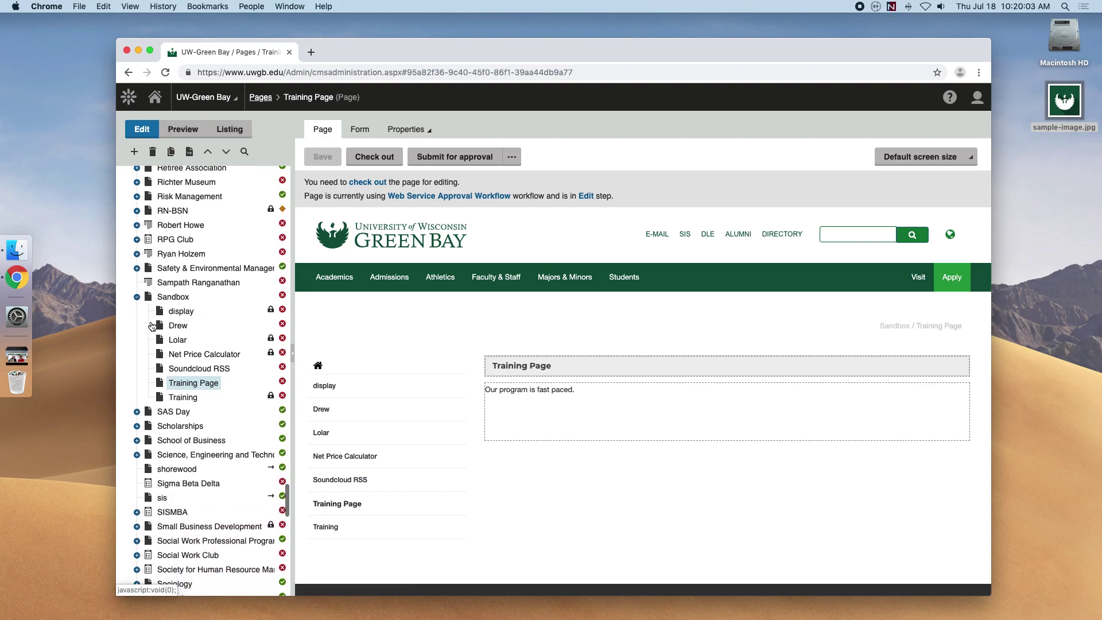
{"action": "left_click", "coordinate": [191, 379]}
{"action": "left_click_drag", "start_coordinate": [191, 379], "coordinate": [180, 305]}
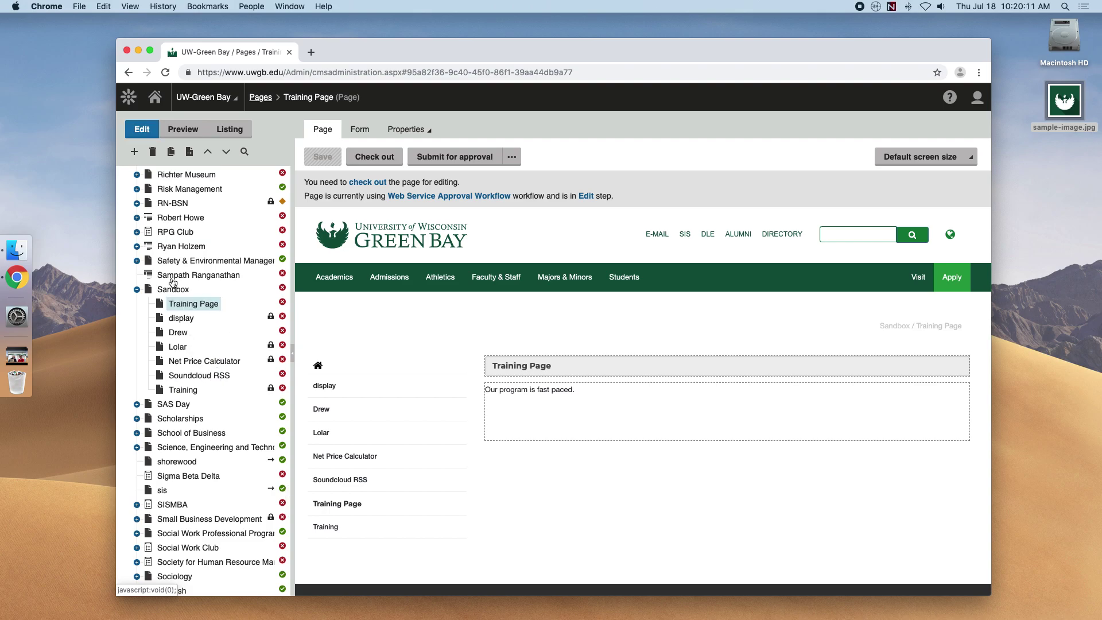
{"action": "left_click", "coordinate": [184, 304]}
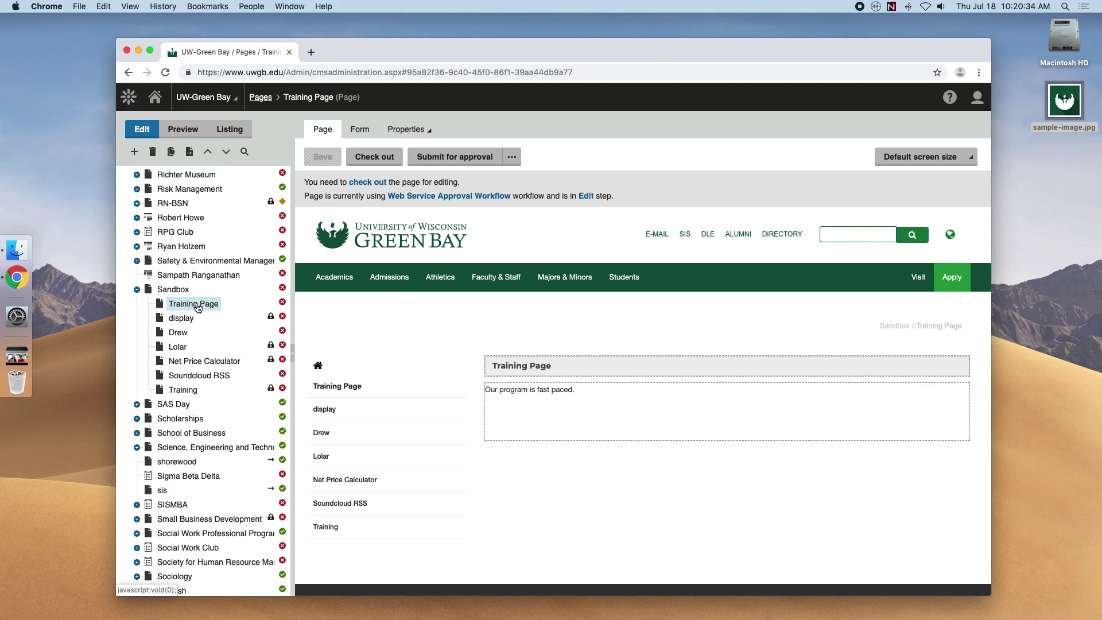
Create a menu-item child page named 'new page' under Training Page and save it
{"action": "left_click", "coordinate": [135, 151]}
{"action": "left_click", "coordinate": [348, 164]}
{"action": "type", "text": "new page"}
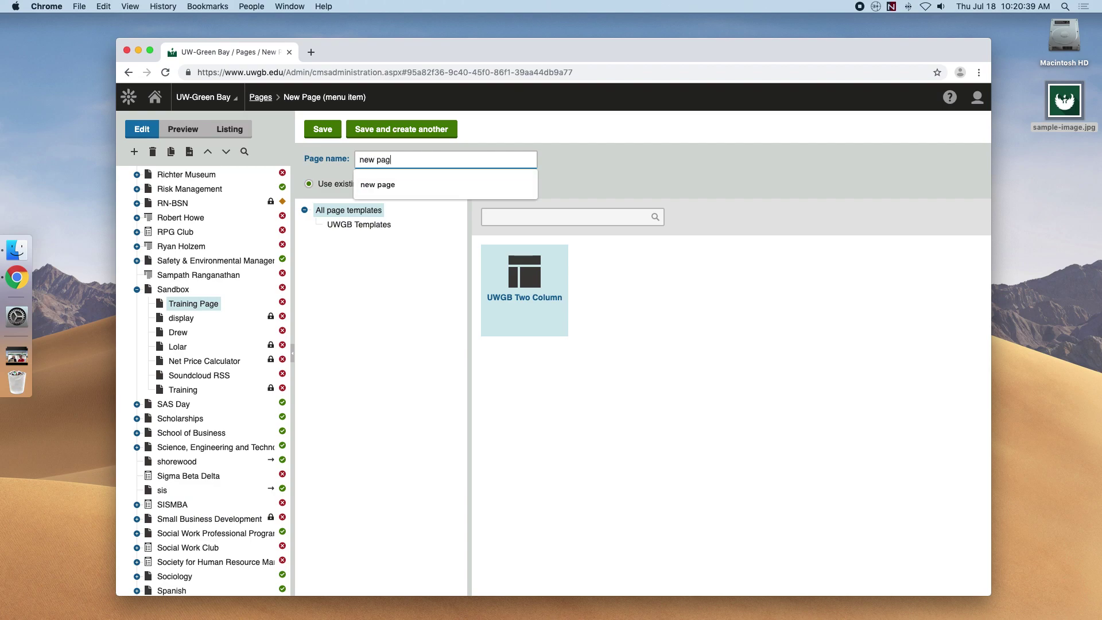
{"action": "left_click", "coordinate": [325, 135]}
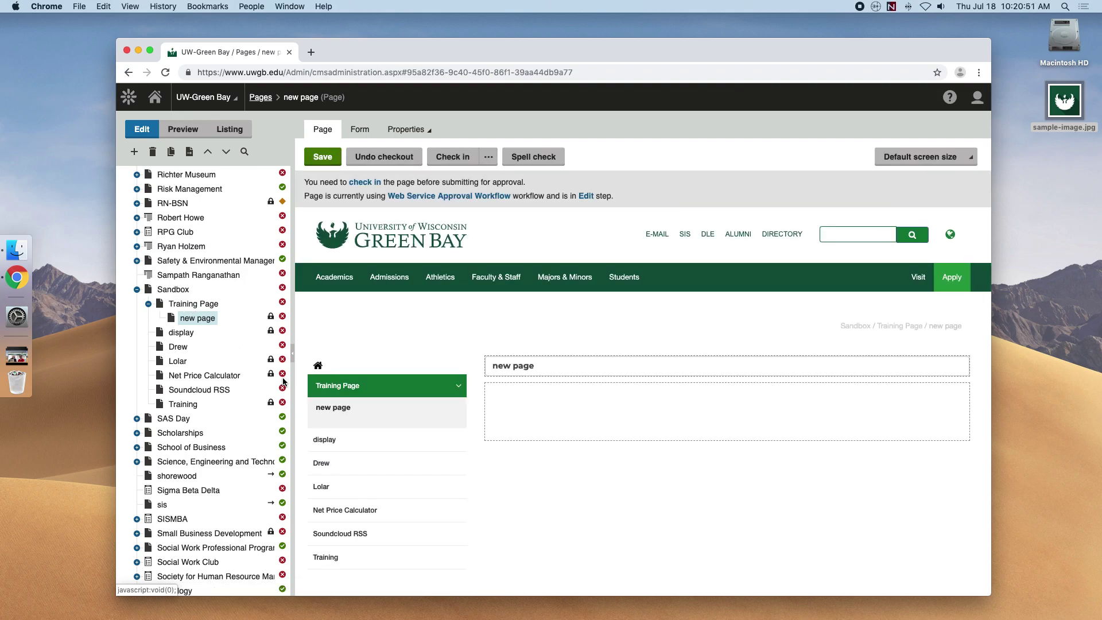
Toggle Training Page's submenu open and closed in the page preview
{"action": "left_click", "coordinate": [457, 385]}
{"action": "left_click", "coordinate": [457, 385]}
{"action": "left_click", "coordinate": [456, 389]}
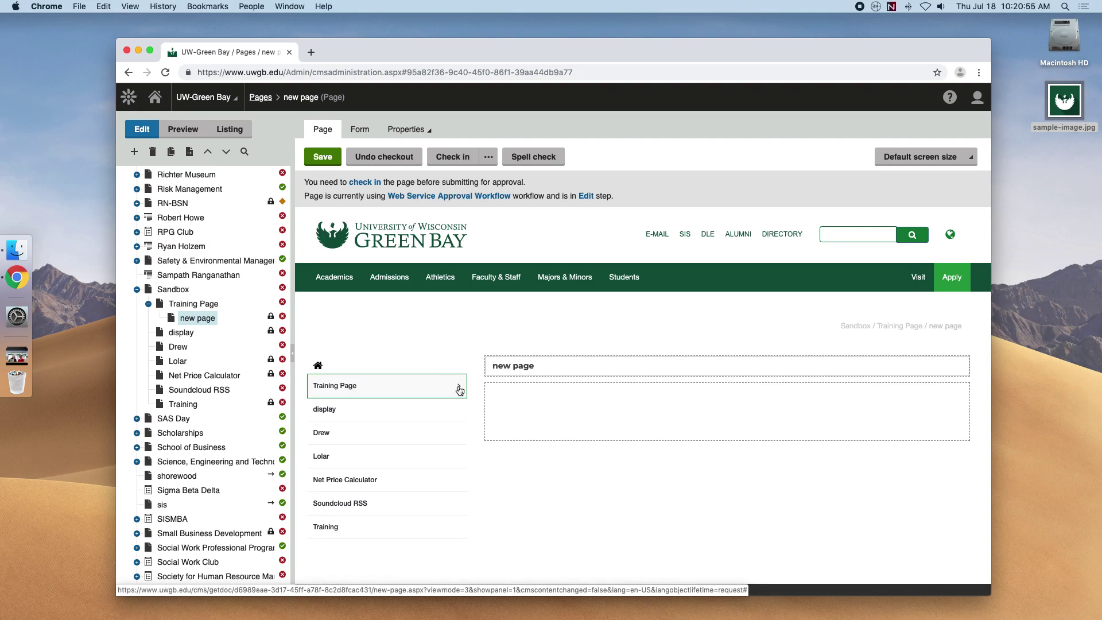
{"action": "left_click", "coordinate": [455, 391]}
Preview new page and expand Training Page in the side navigation to reveal new page
{"action": "left_click", "coordinate": [322, 156]}
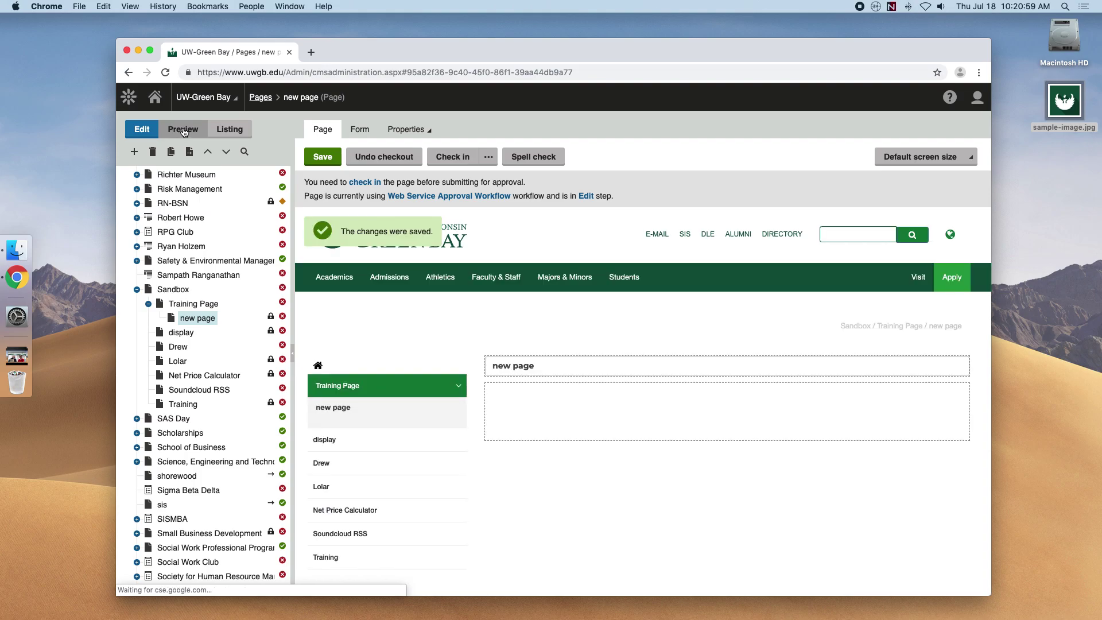
{"action": "left_click", "coordinate": [184, 131]}
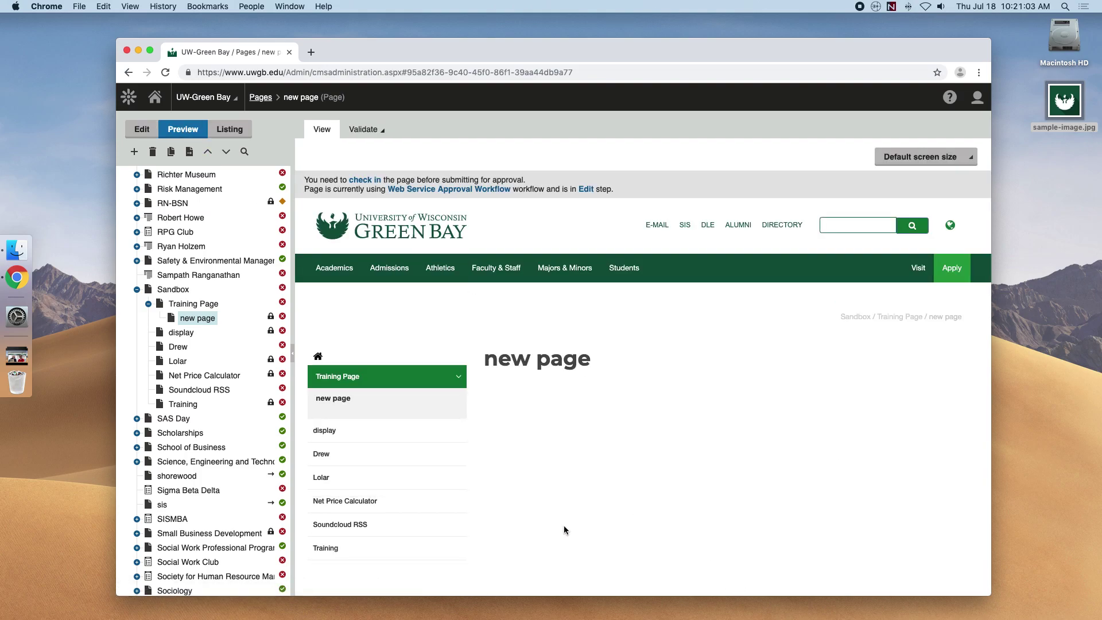
{"action": "scroll", "coordinate": [564, 527], "scroll_direction": "down", "scroll_amount": 2}
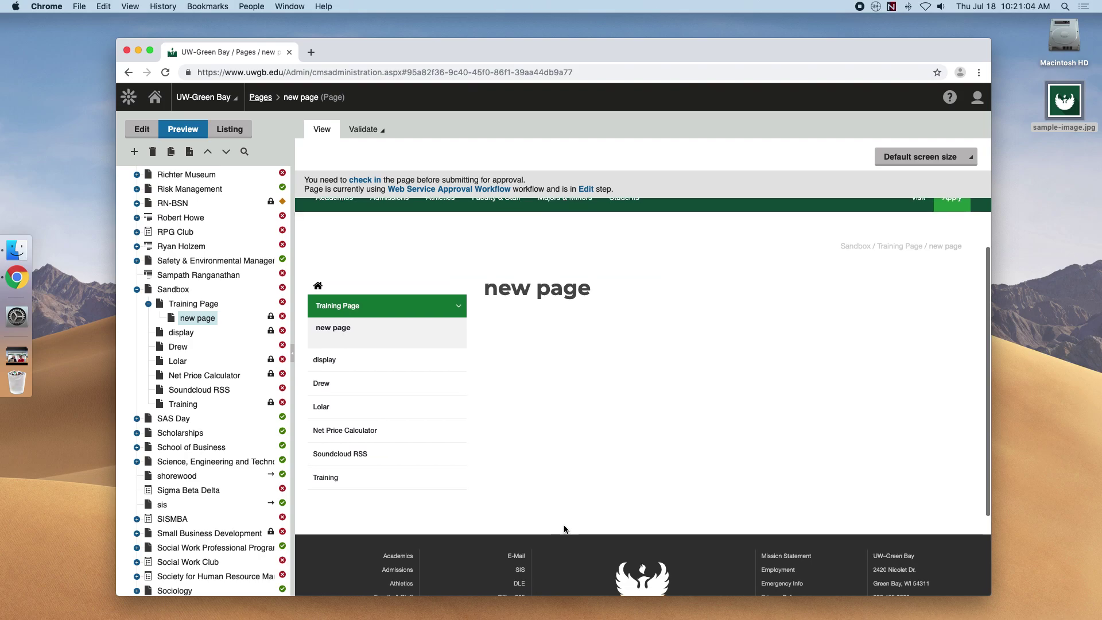
{"action": "left_click", "coordinate": [451, 308]}
{"action": "left_click", "coordinate": [450, 308]}
{"action": "left_click", "coordinate": [451, 306]}
{"action": "left_click", "coordinate": [438, 310]}
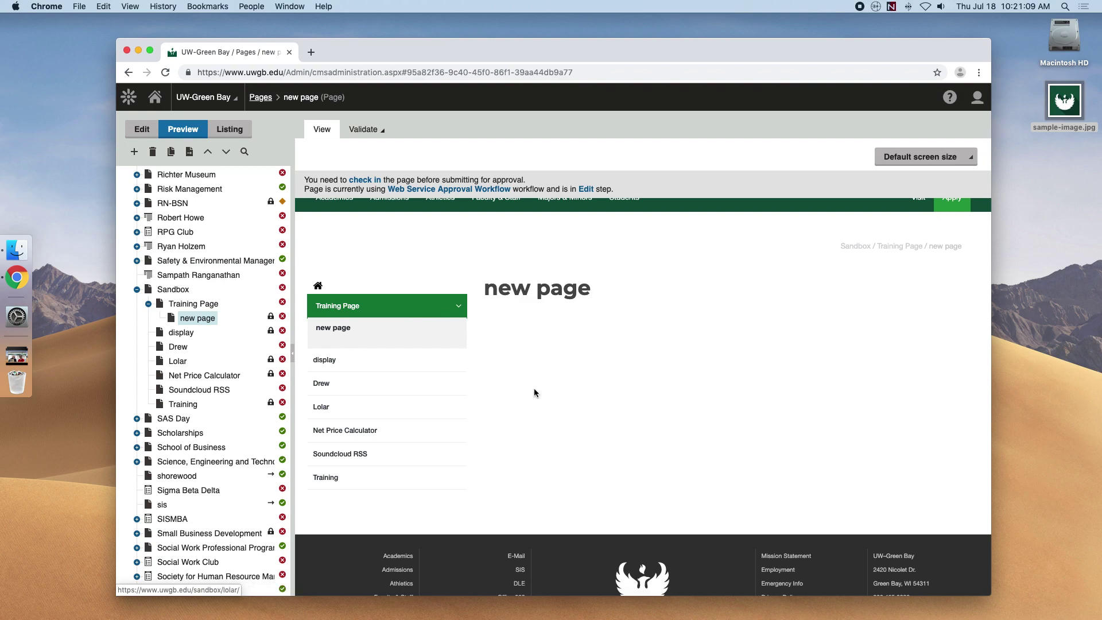
Collapse and re-expand Training Page's submenu several times, ending with new page listed
{"action": "left_click", "coordinate": [338, 308]}
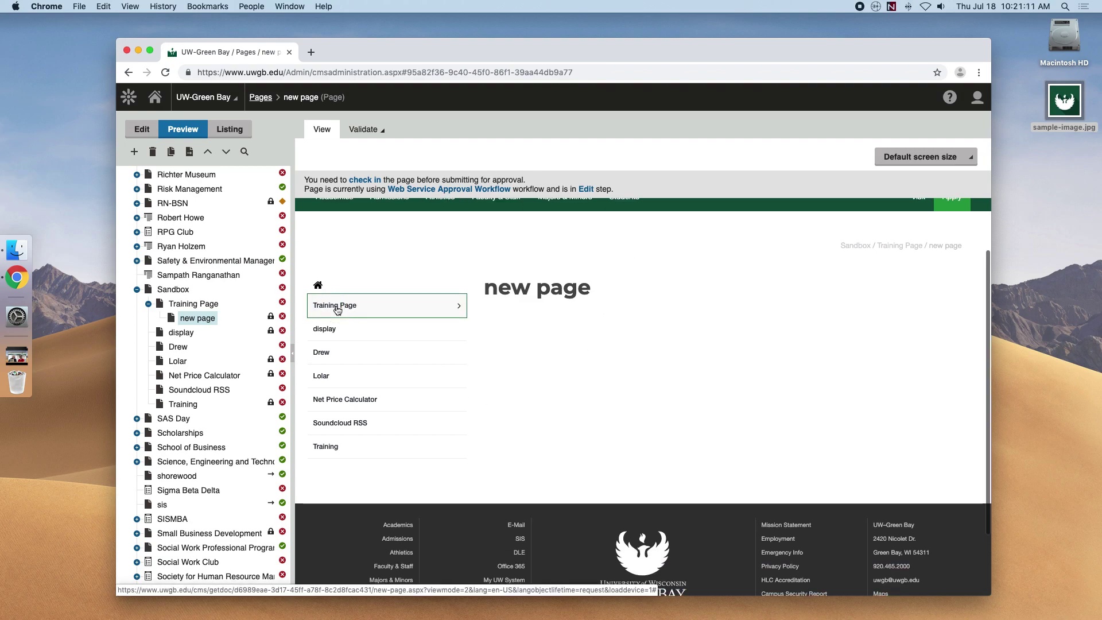
{"action": "left_click", "coordinate": [339, 310]}
{"action": "left_click", "coordinate": [347, 311]}
{"action": "left_click", "coordinate": [351, 313]}
{"action": "left_click", "coordinate": [351, 315]}
{"action": "left_click", "coordinate": [351, 315]}
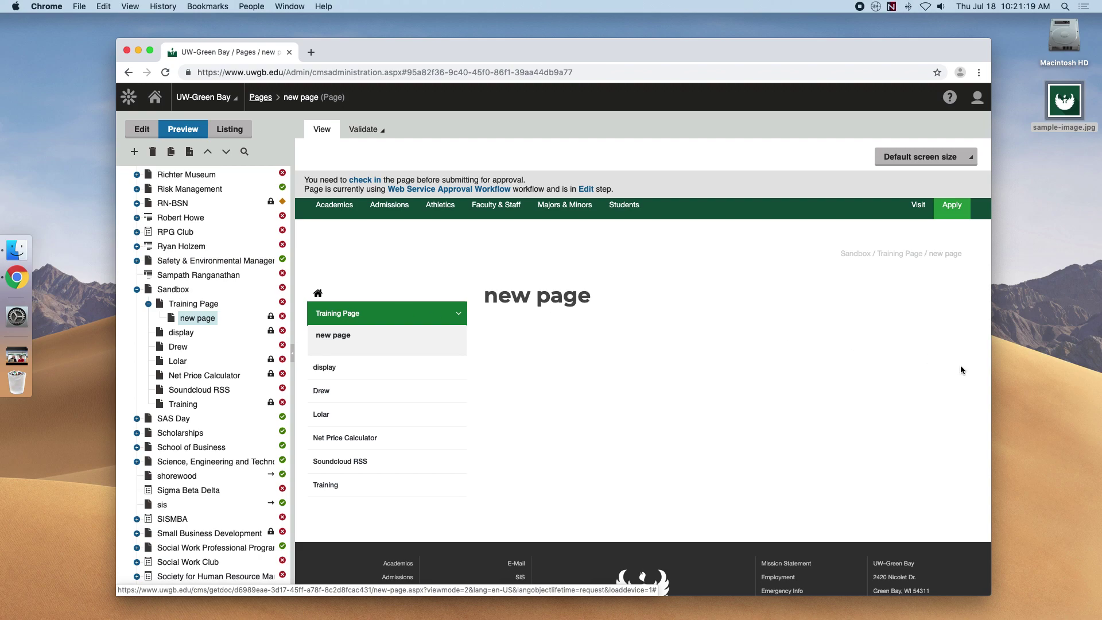
{"action": "left_click_drag", "start_coordinate": [991, 343], "coordinate": [621, 344]}
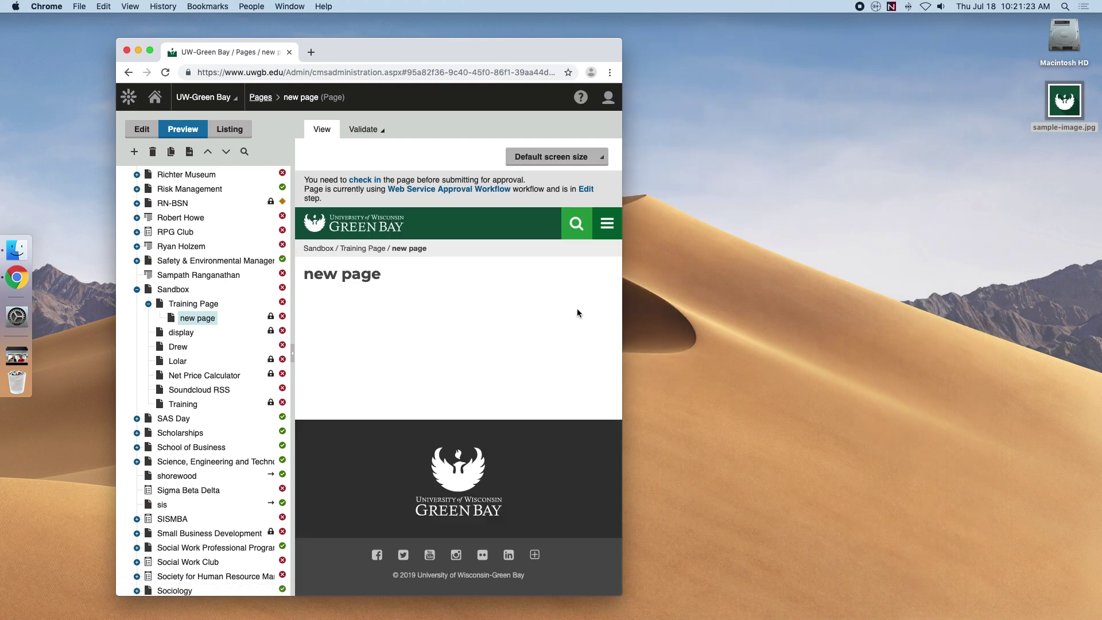
{"action": "left_click", "coordinate": [609, 225]}
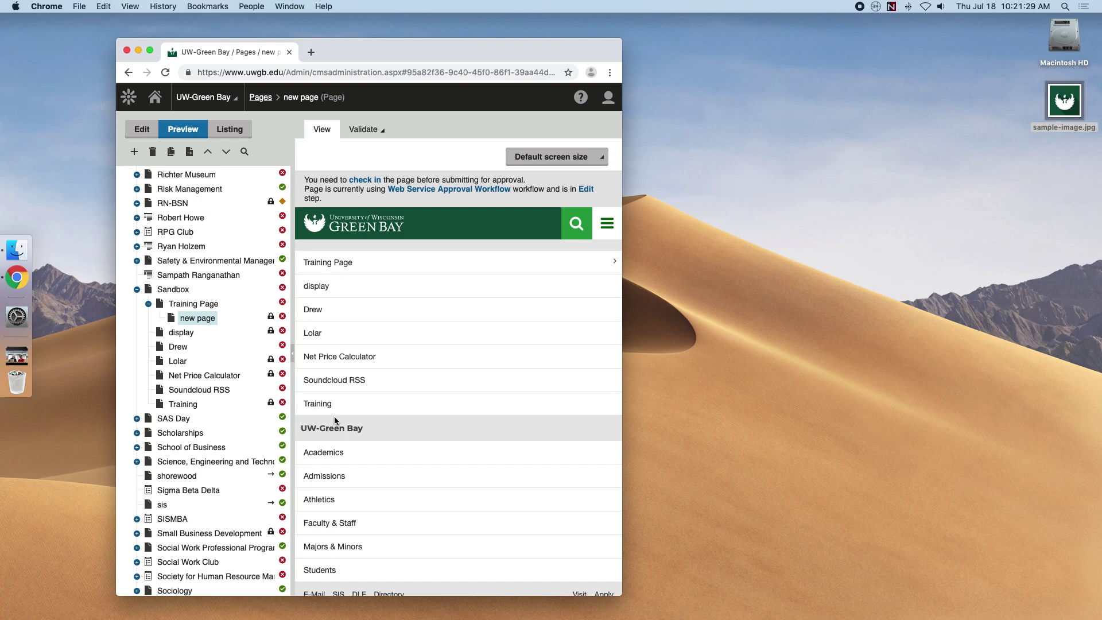
{"action": "left_click", "coordinate": [472, 267]}
{"action": "left_click", "coordinate": [472, 267]}
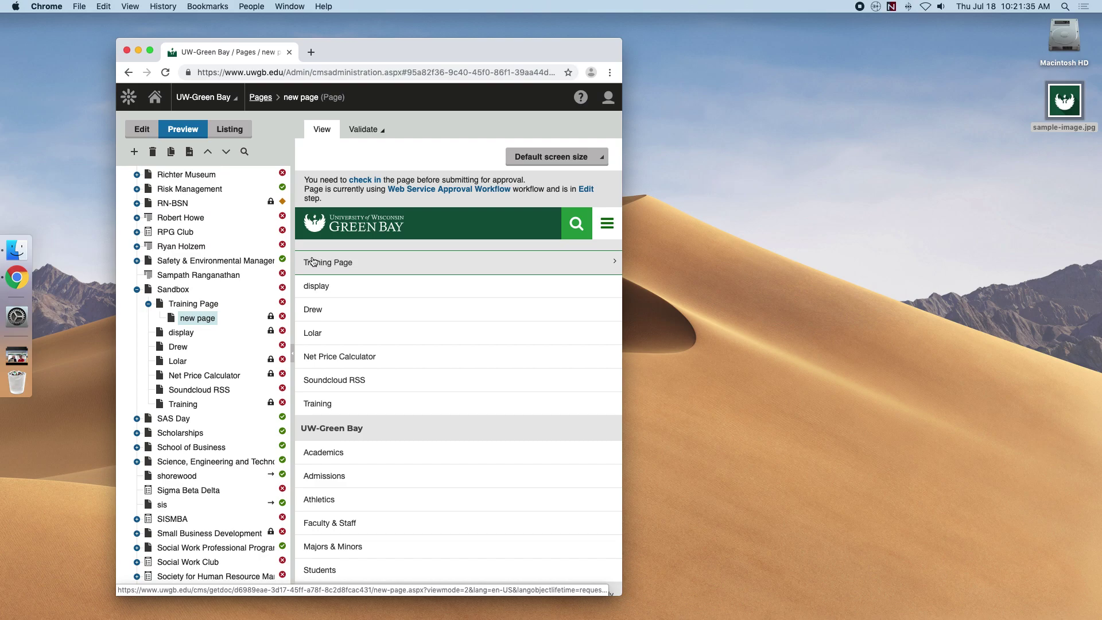
{"action": "left_click", "coordinate": [434, 263]}
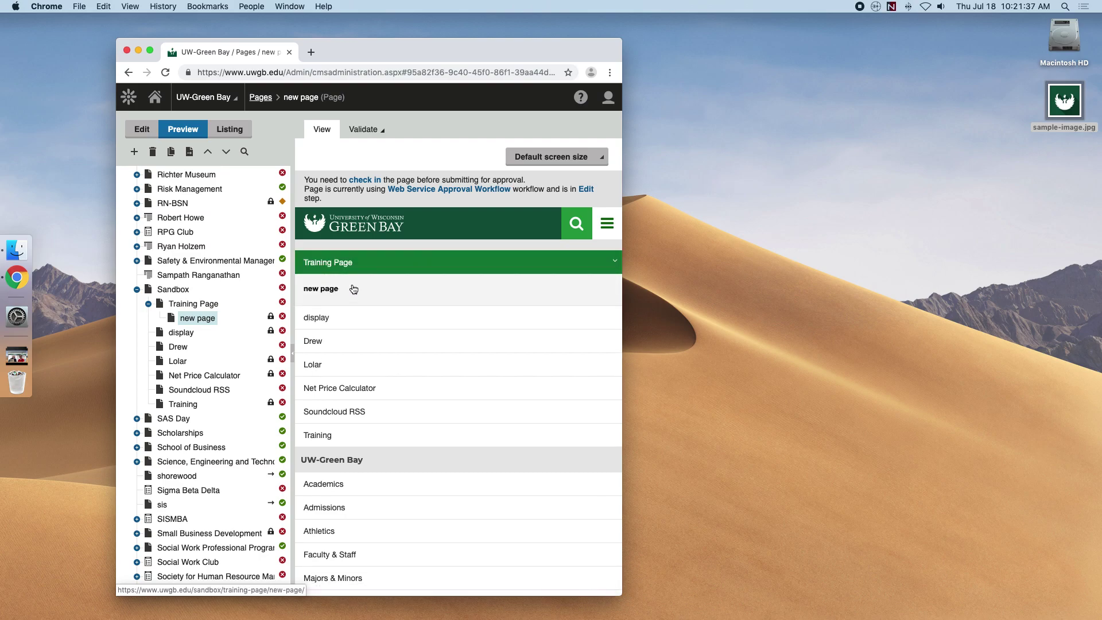
{"action": "left_click", "coordinate": [574, 264]}
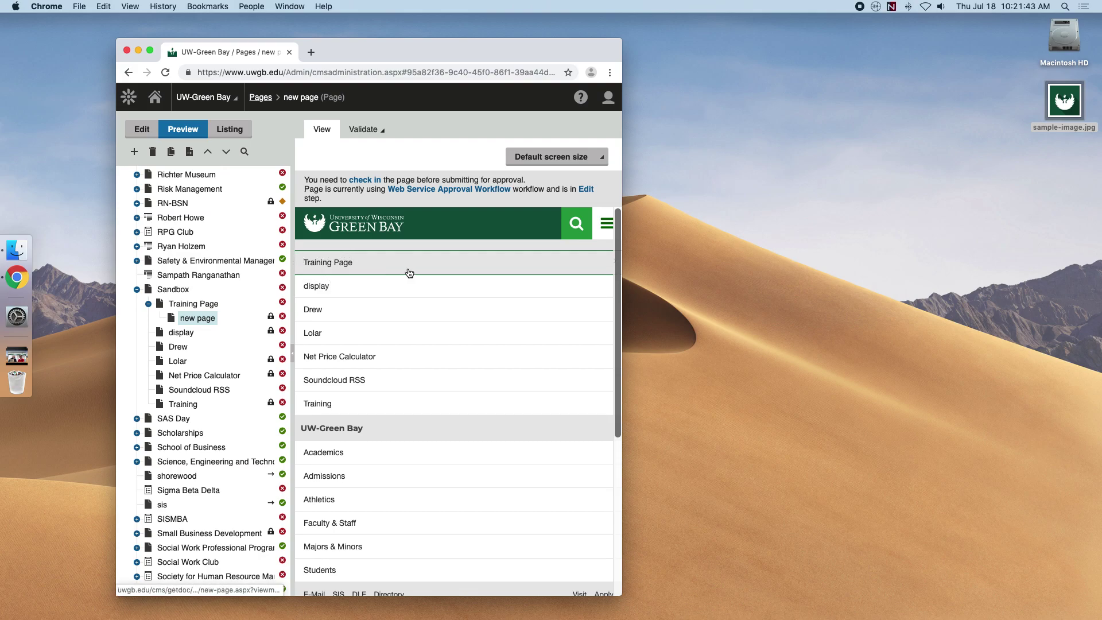
{"action": "left_click", "coordinate": [603, 271]}
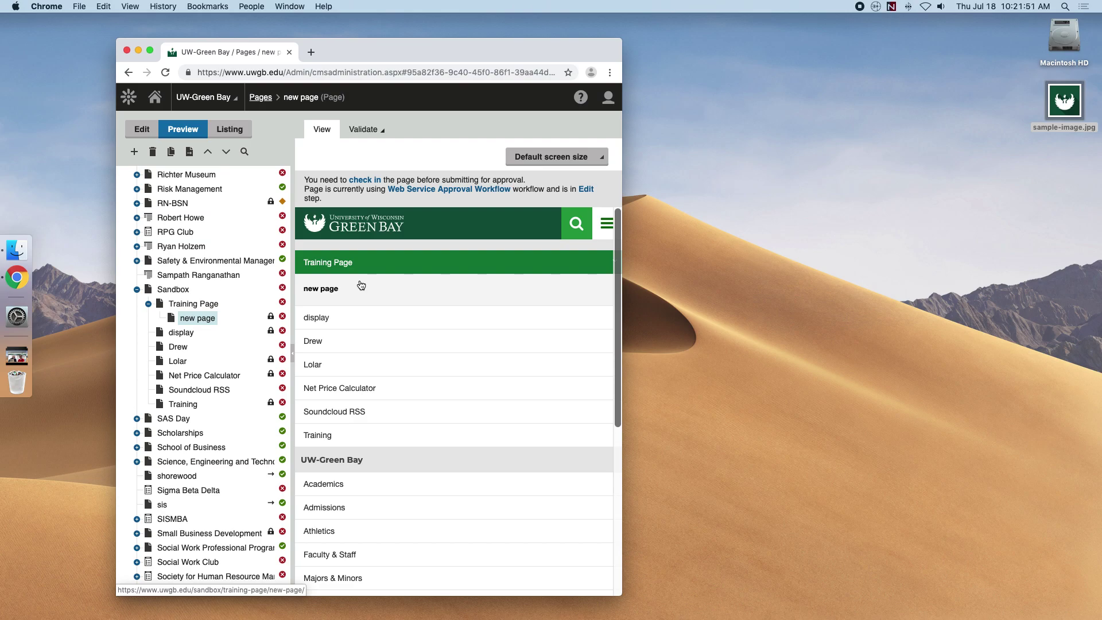
{"action": "left_click_drag", "start_coordinate": [622, 286], "coordinate": [989, 295]}
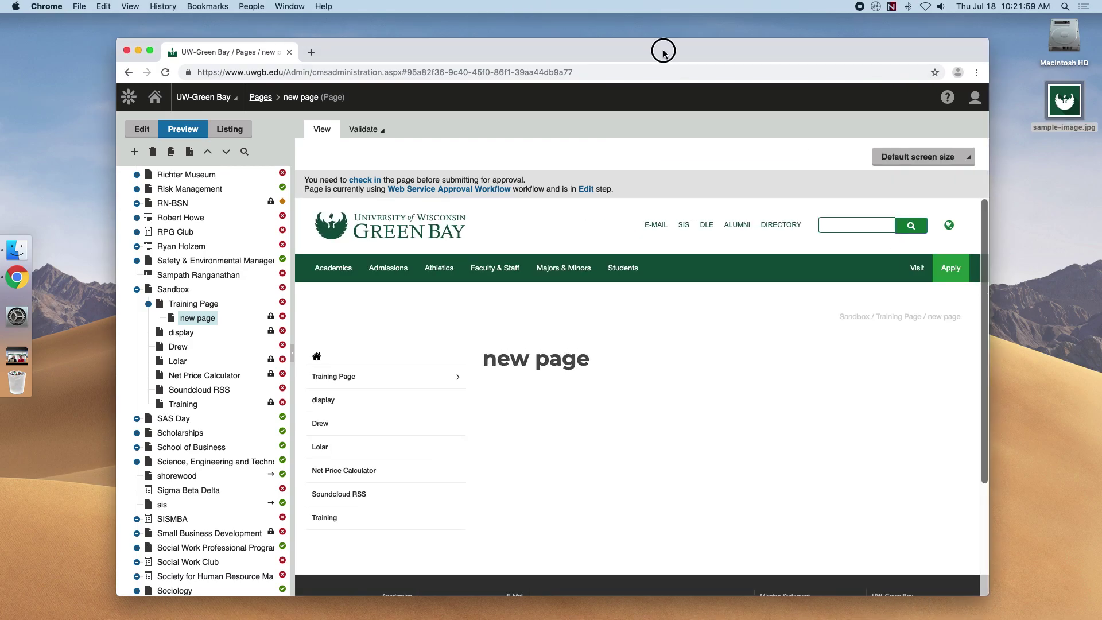
{"action": "mouse_move", "coordinate": [660, 50]}
{"action": "left_mouse_down"}
{"action": "mouse_move", "coordinate": [630, 49]}
{"action": "mouse_move", "coordinate": [653, 50]}
{"action": "left_mouse_up"}
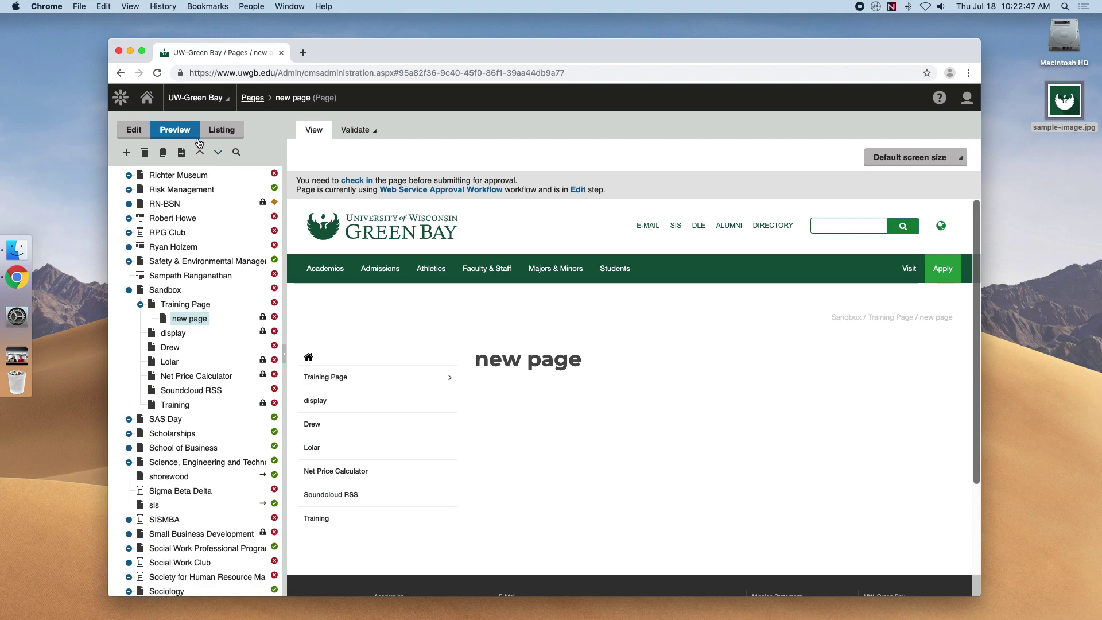
Open the Sandbox page's content form in Edit mode and drop down its Properties sections
{"action": "left_click", "coordinate": [138, 135]}
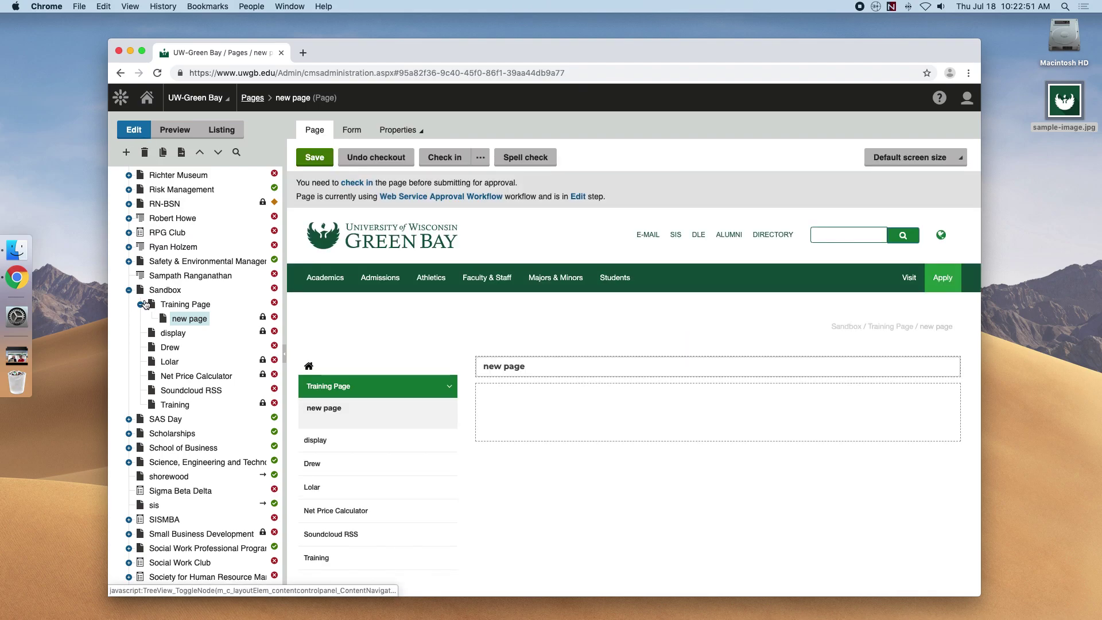
{"action": "left_click", "coordinate": [166, 291]}
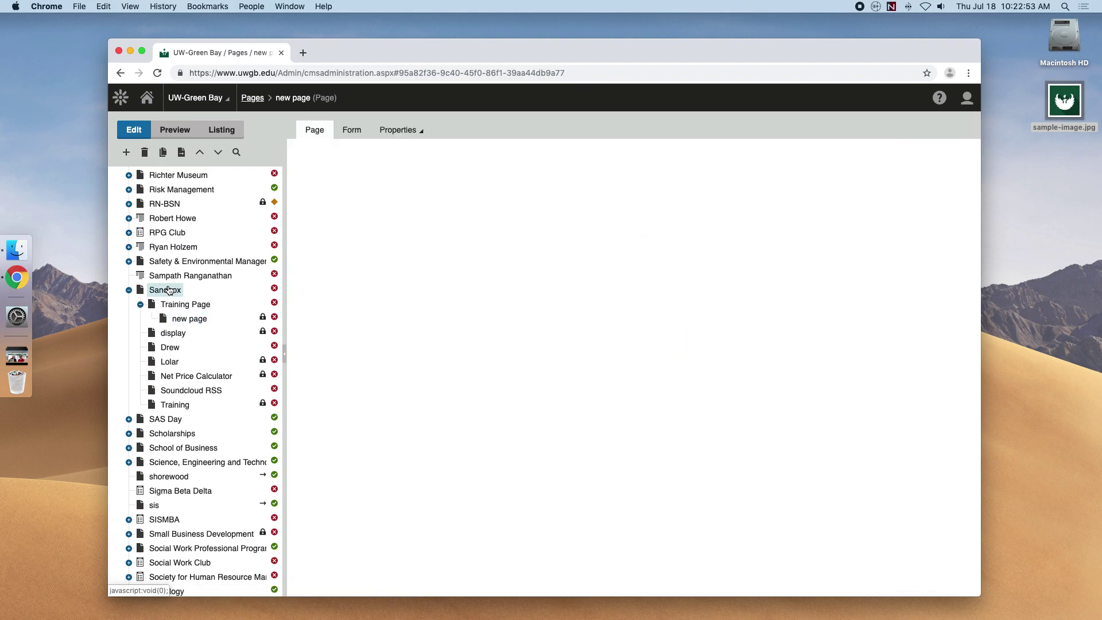
{"action": "left_click", "coordinate": [349, 132]}
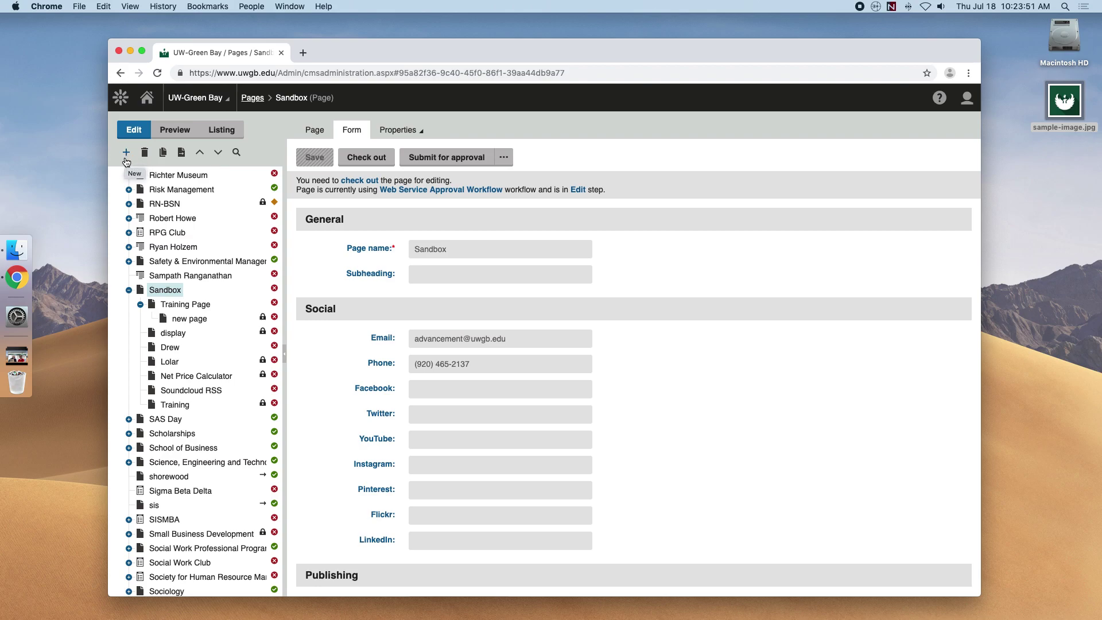
{"action": "left_click", "coordinate": [405, 130]}
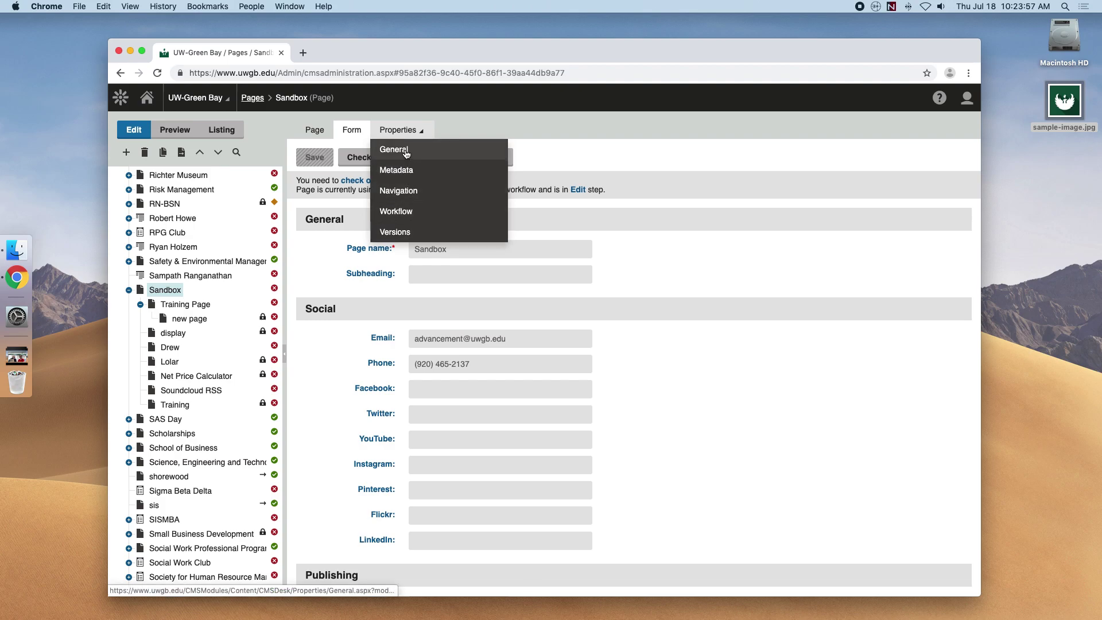
Show Sandbox's General properties and highlight its creation date
{"action": "left_click", "coordinate": [404, 150]}
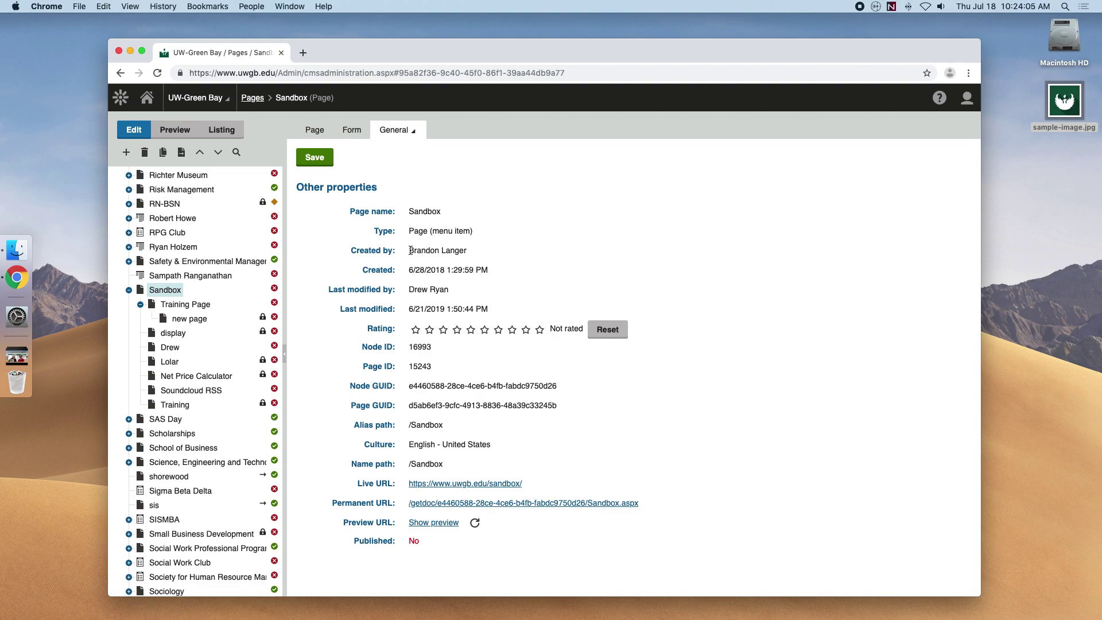
{"action": "left_click_drag", "start_coordinate": [410, 251], "coordinate": [485, 263]}
{"action": "left_click_drag", "start_coordinate": [408, 270], "coordinate": [476, 270]}
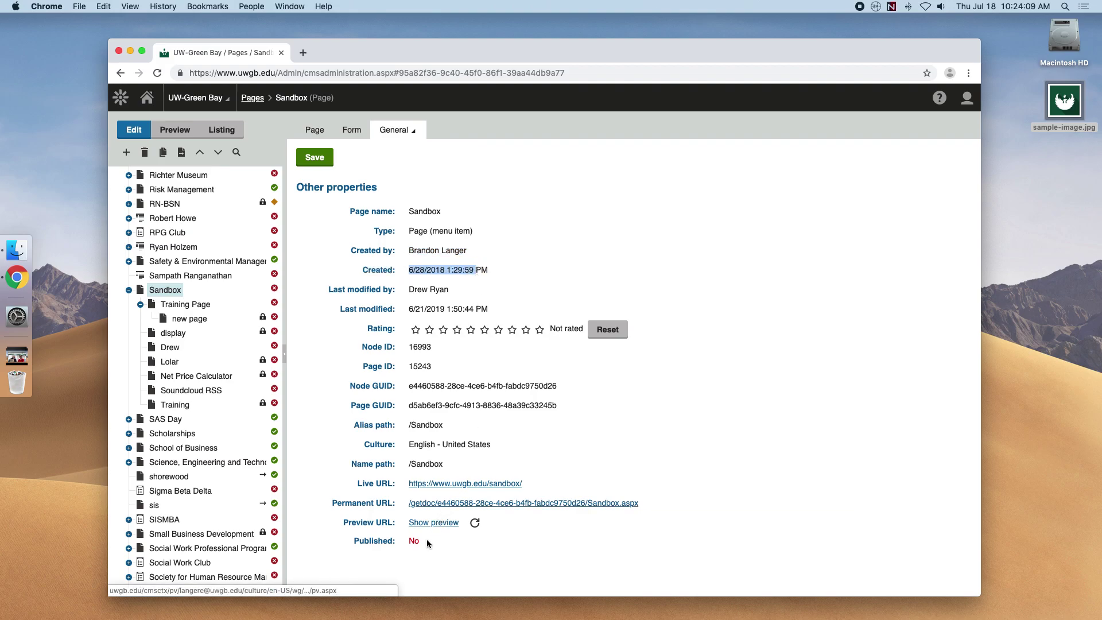
Select Training Page, preview it in a new browser tab, then close that tab
{"action": "left_click", "coordinate": [194, 307]}
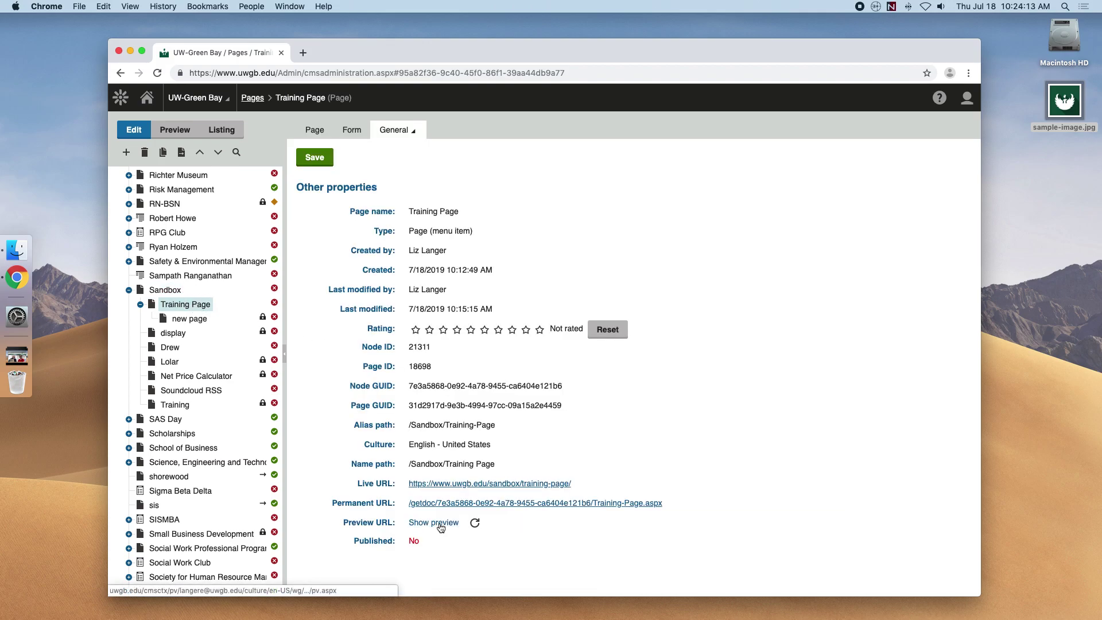
{"action": "left_click", "coordinate": [441, 527]}
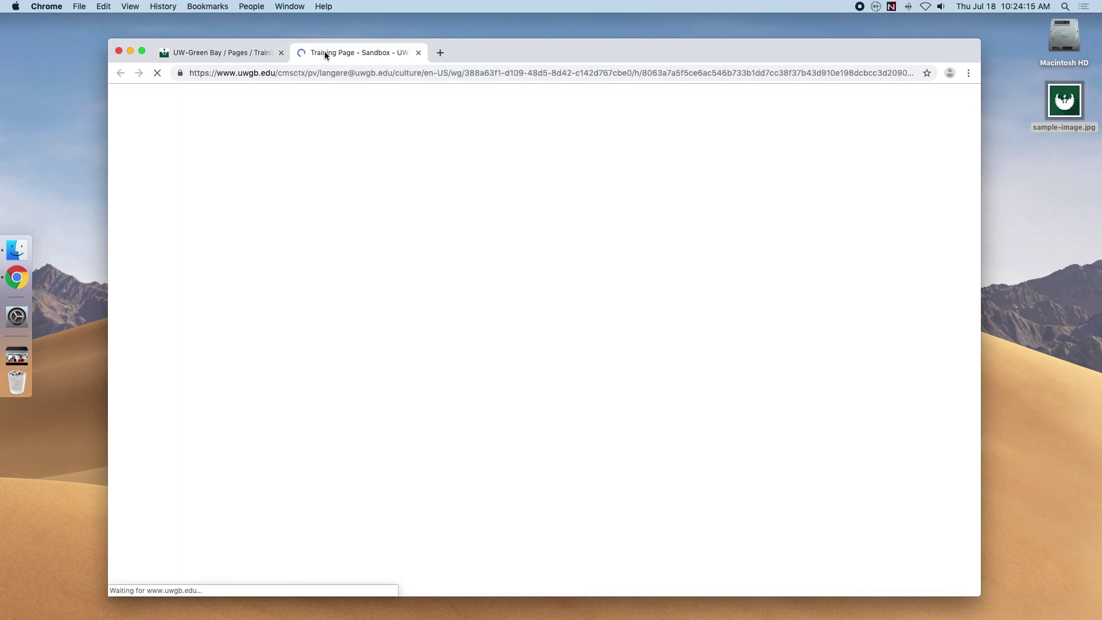
{"action": "left_click_drag", "start_coordinate": [191, 73], "coordinate": [926, 75]}
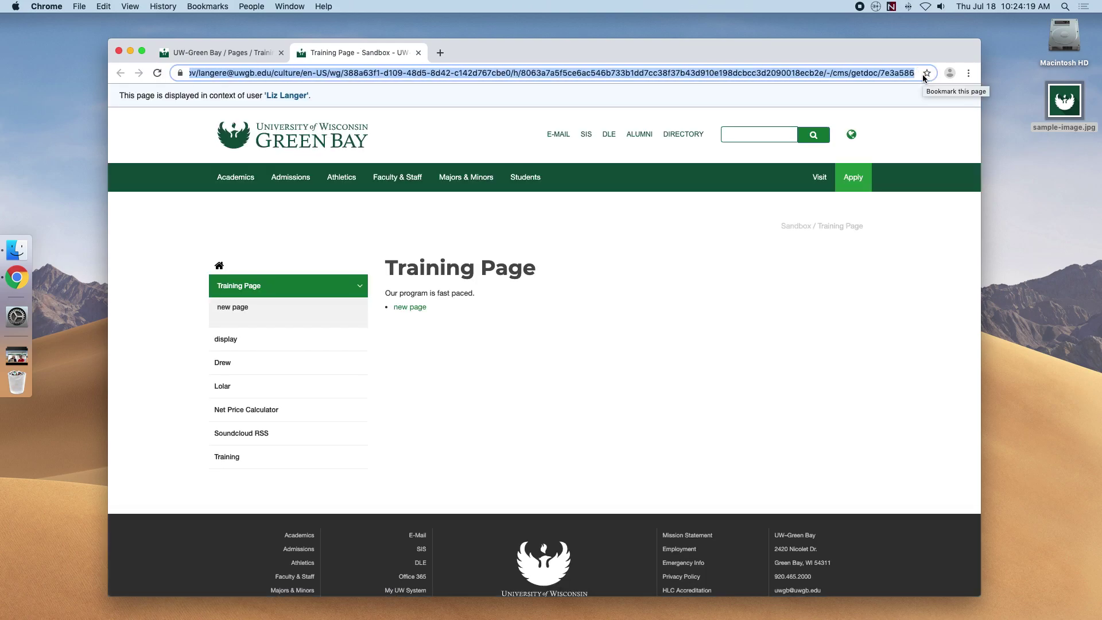
{"action": "left_click", "coordinate": [419, 53]}
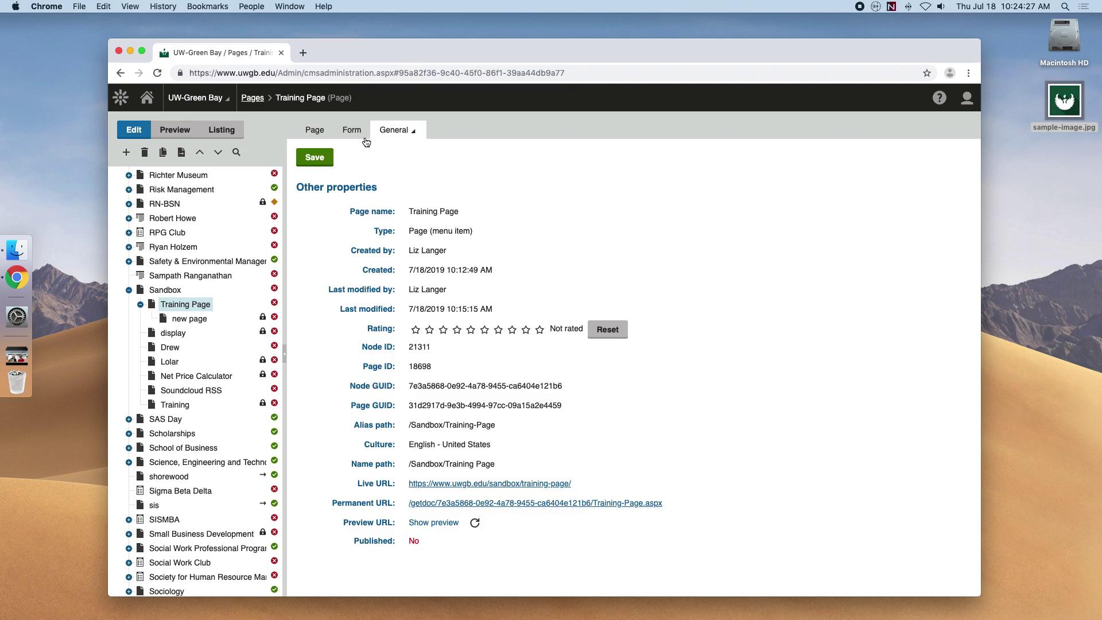
{"action": "left_click", "coordinate": [408, 133]}
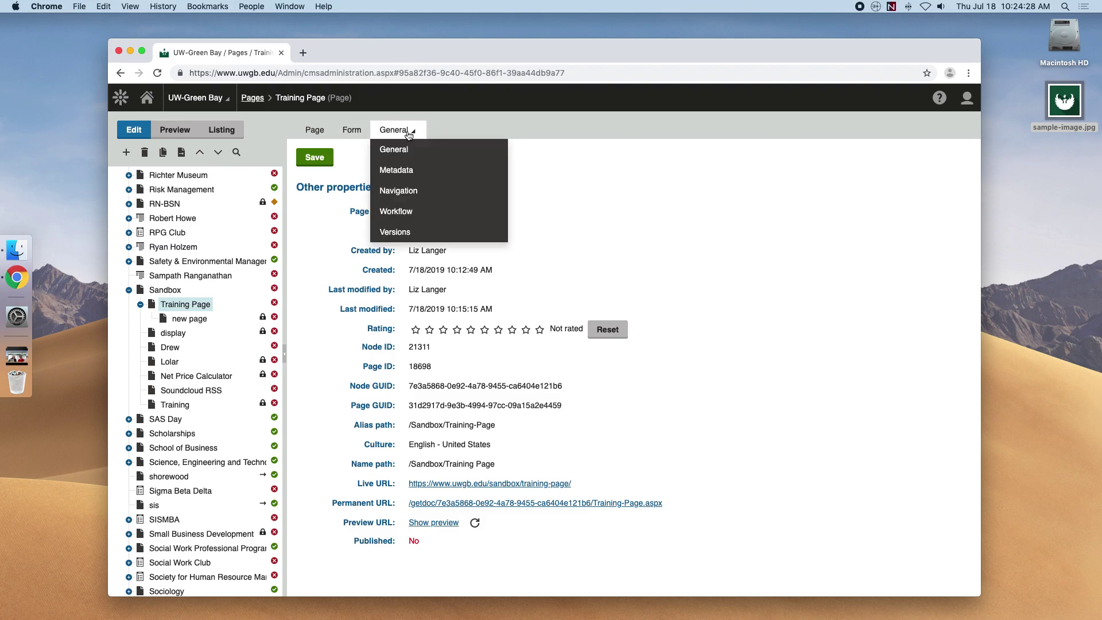
{"action": "left_click", "coordinate": [413, 191]}
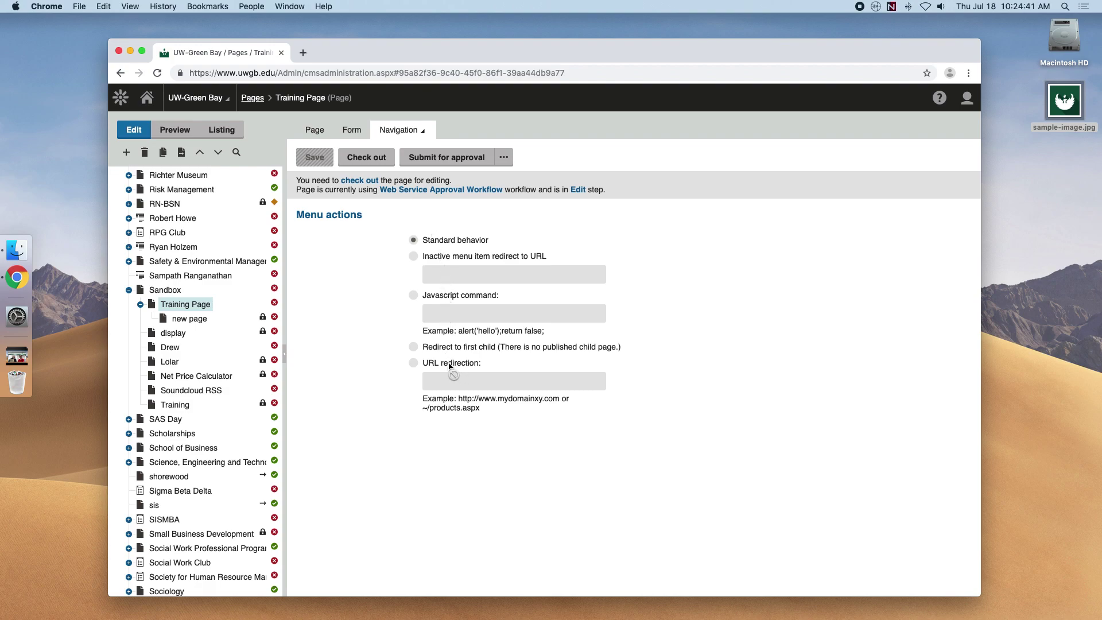
{"action": "left_click", "coordinate": [189, 320]}
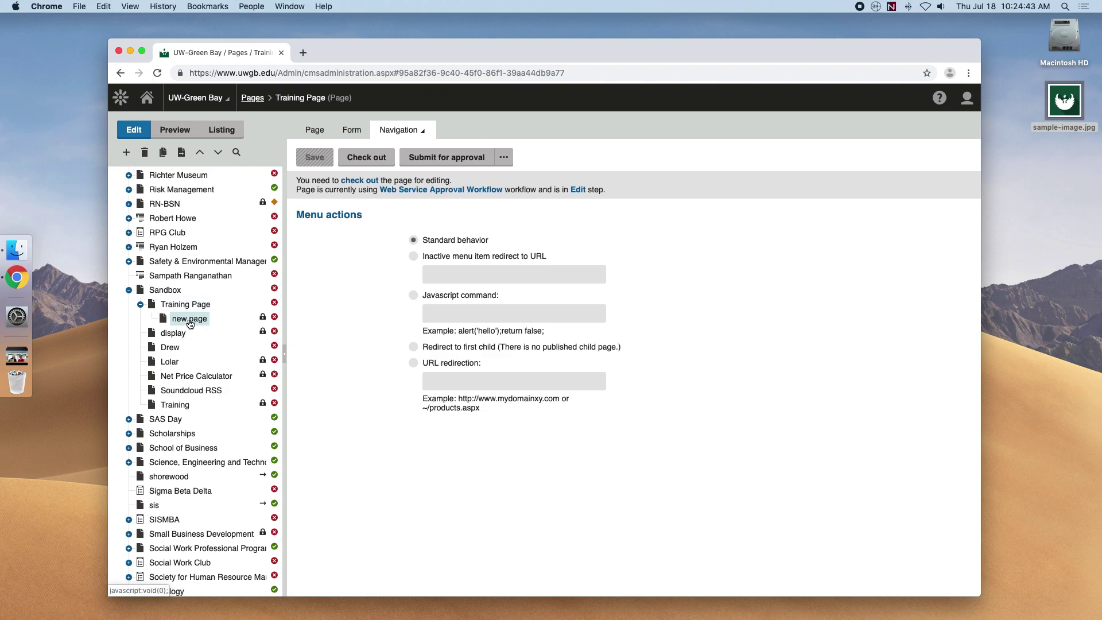
{"action": "left_click", "coordinate": [448, 368]}
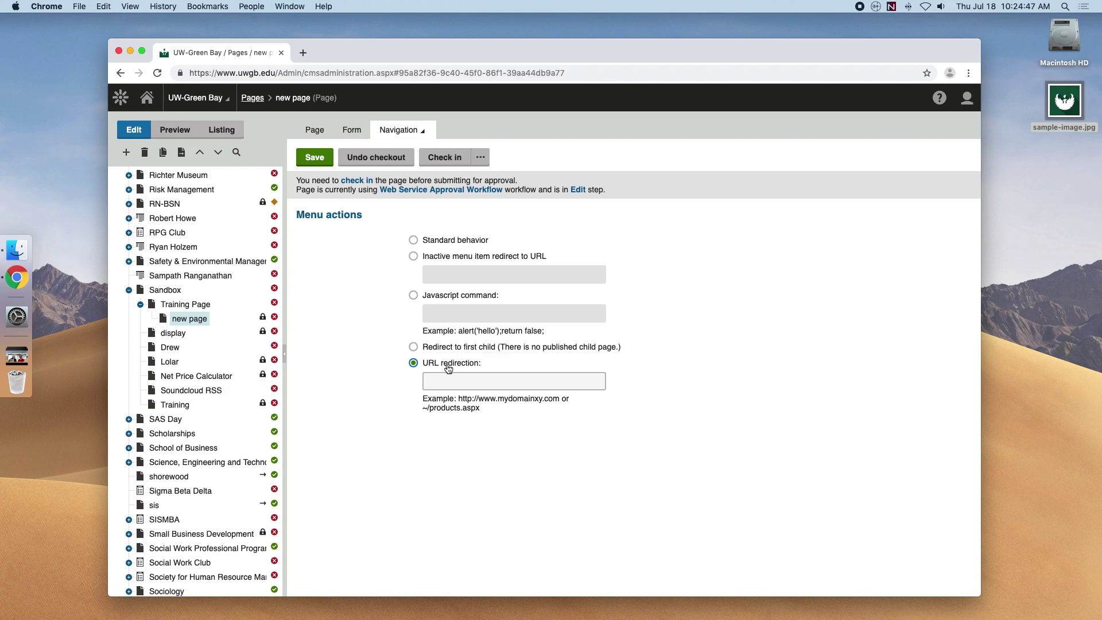
{"action": "left_click", "coordinate": [457, 383]}
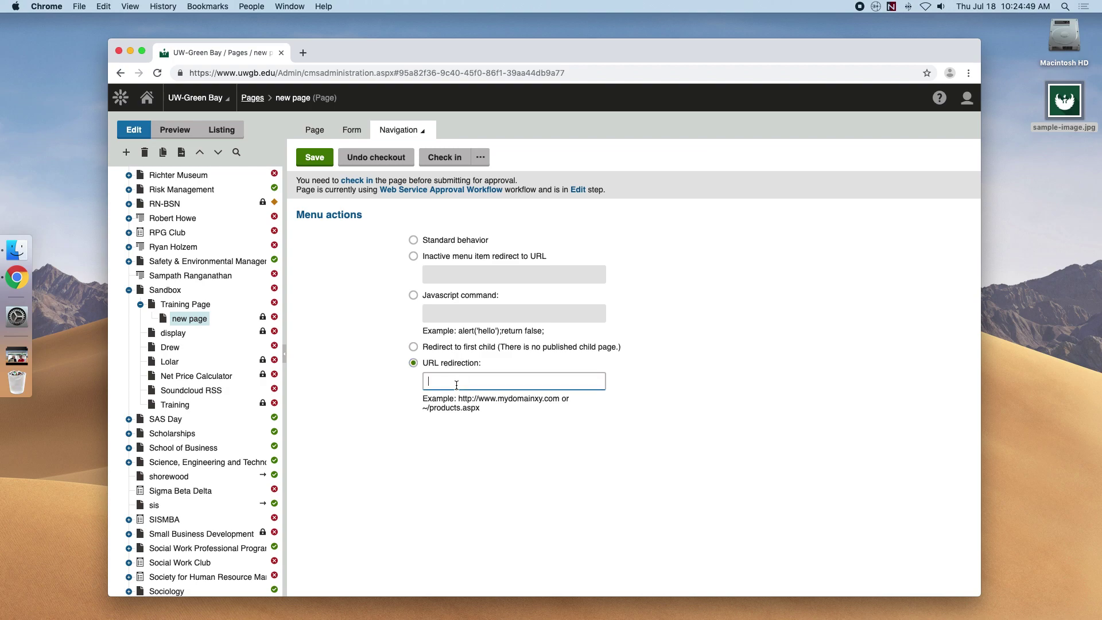
{"action": "type", "text": "http://www.google.com"}
{"action": "left_click", "coordinate": [320, 164]}
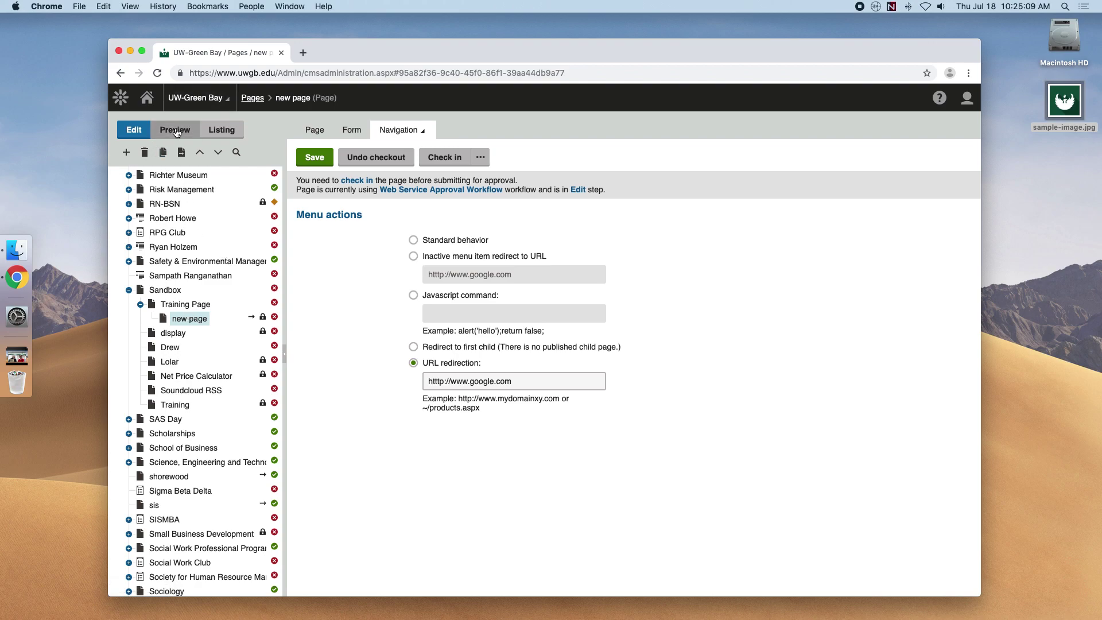
Preview Training Page and follow its new page link into a new tab
{"action": "left_click", "coordinate": [185, 305]}
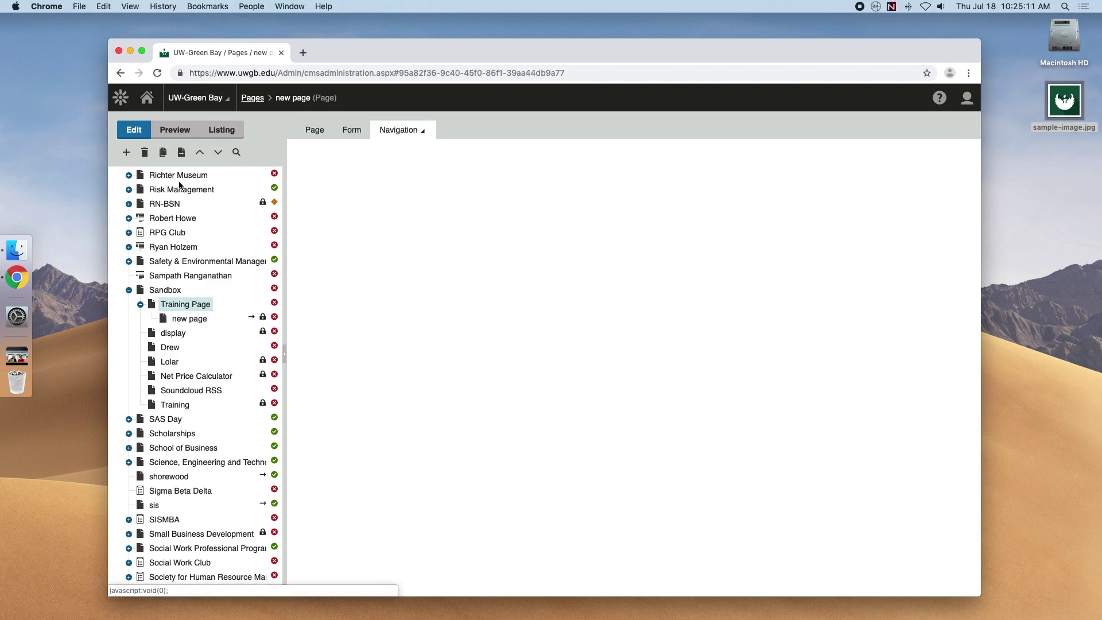
{"action": "left_click", "coordinate": [175, 131]}
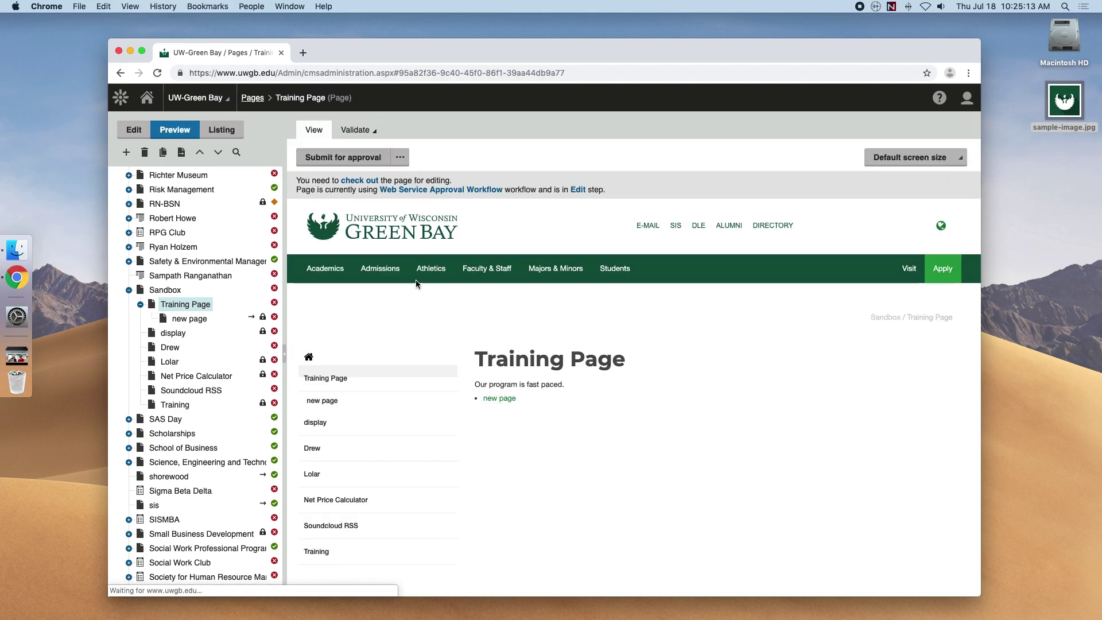
{"action": "left_click", "coordinate": [328, 400]}
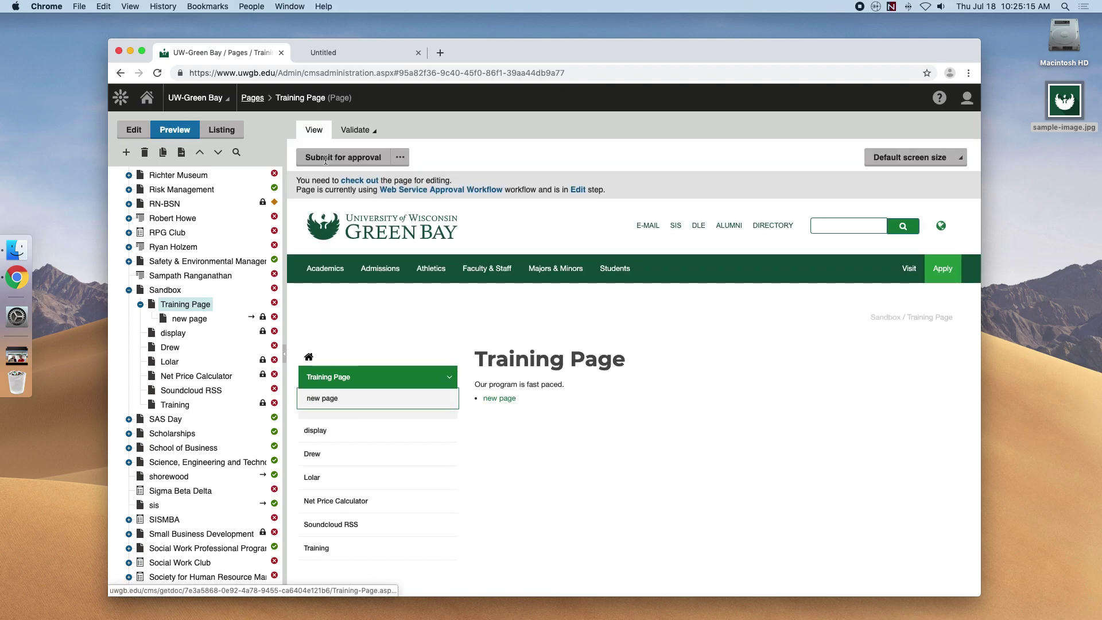
{"action": "left_click", "coordinate": [356, 54]}
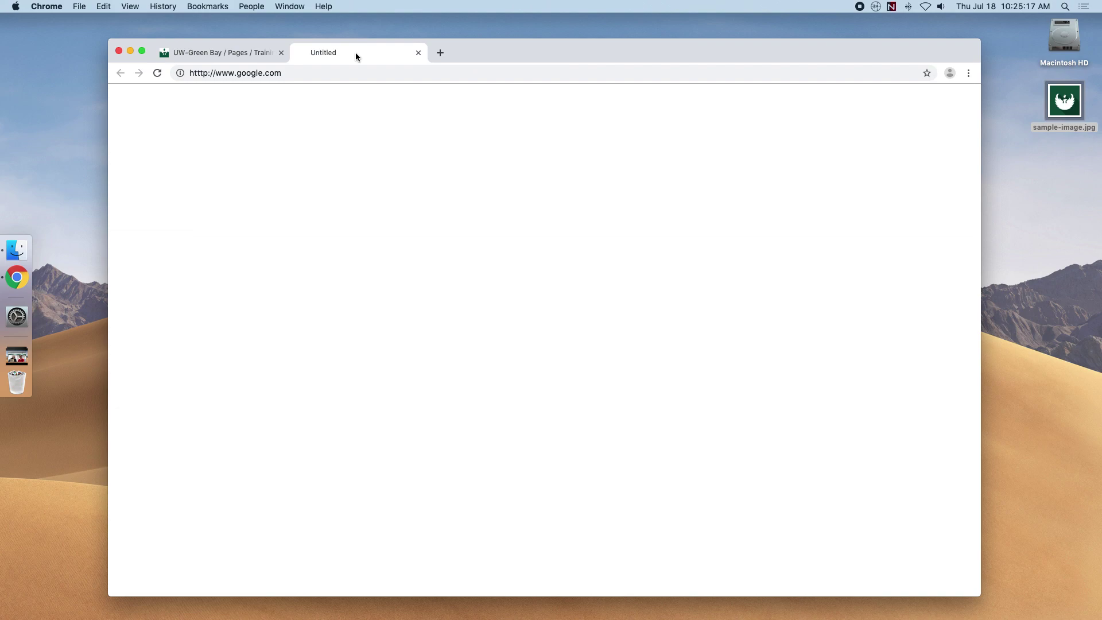
Confirm the new tab loads google.com, close it, and select new page in the tree
{"action": "left_click_drag", "start_coordinate": [197, 73], "coordinate": [315, 82]}
{"action": "left_click", "coordinate": [199, 73]}
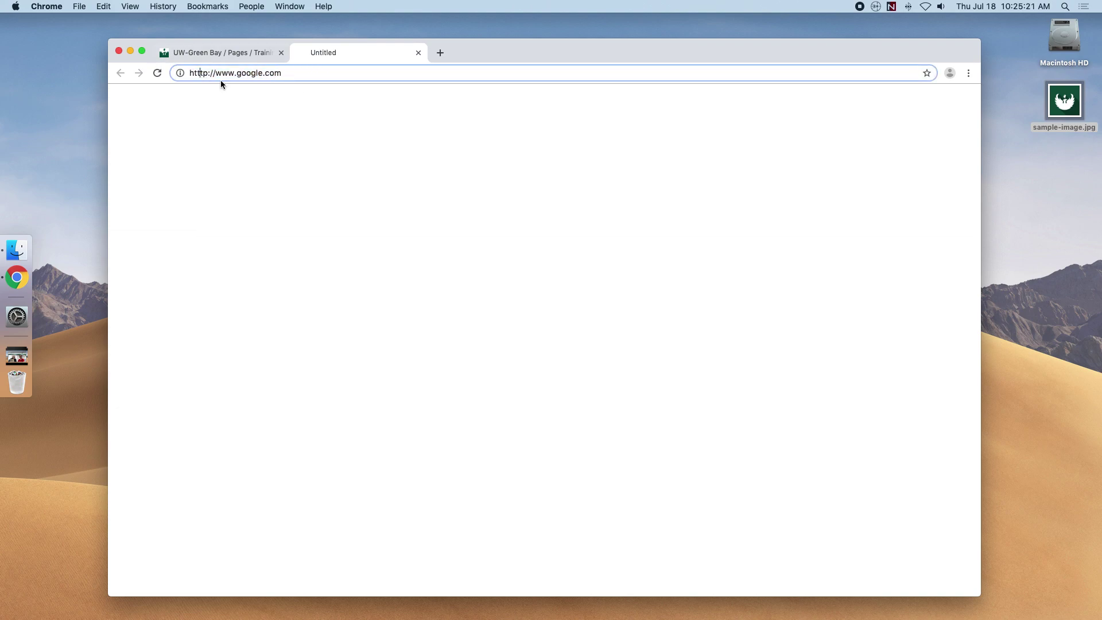
{"action": "key", "text": "Return"}
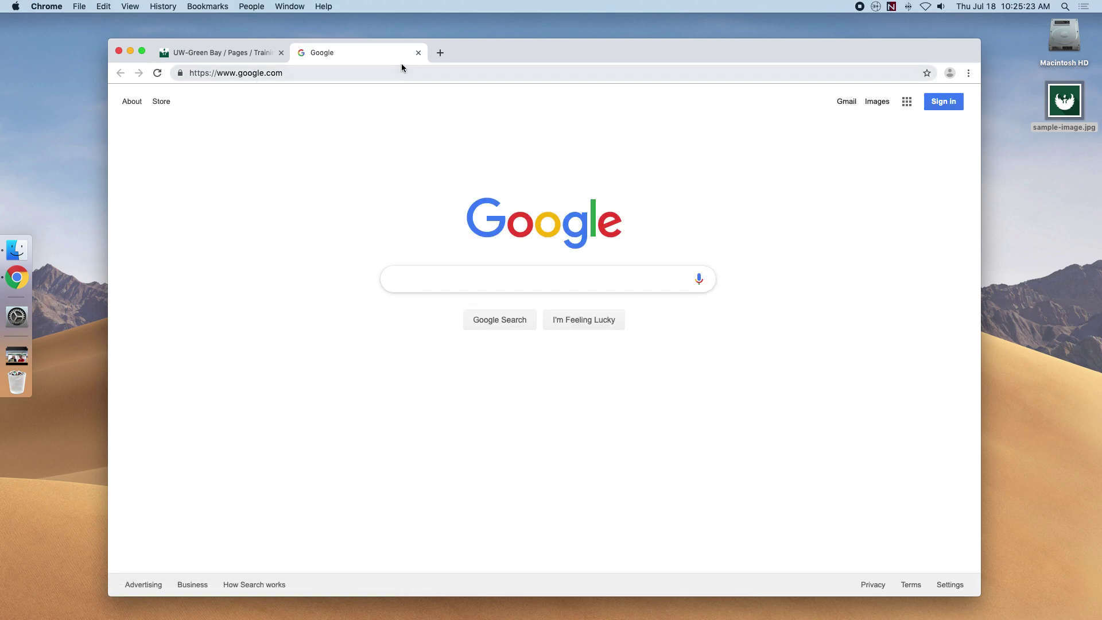
{"action": "left_click", "coordinate": [418, 52]}
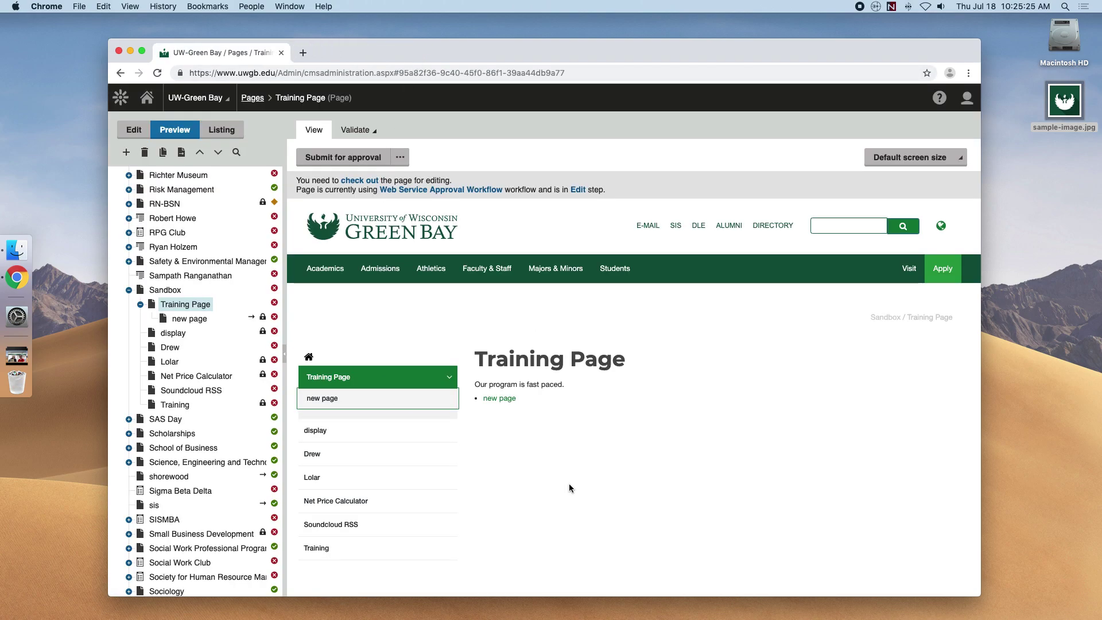
{"action": "left_click", "coordinate": [194, 320]}
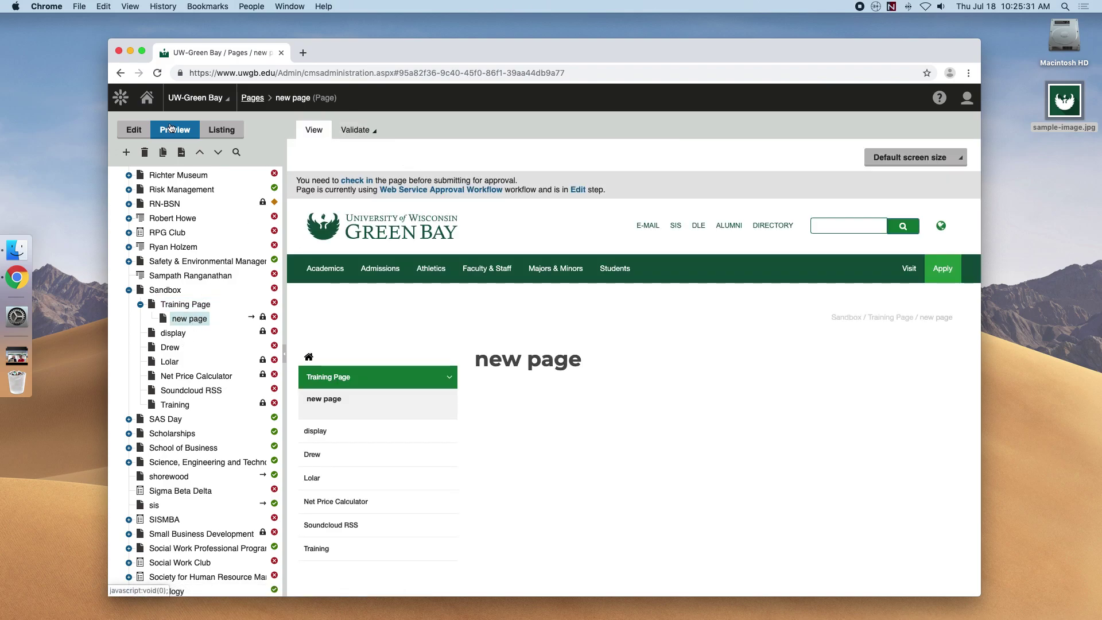
Open new page's Versions and try rolling back to version 0.1, refused while checked out
{"action": "left_click", "coordinate": [134, 129]}
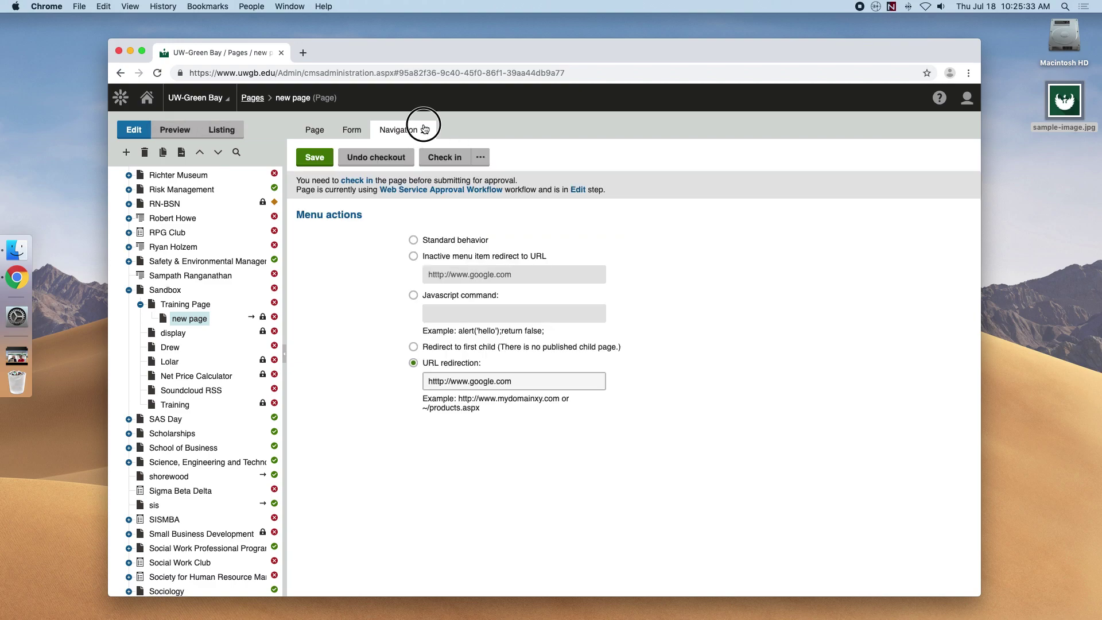
{"action": "left_click", "coordinate": [422, 130]}
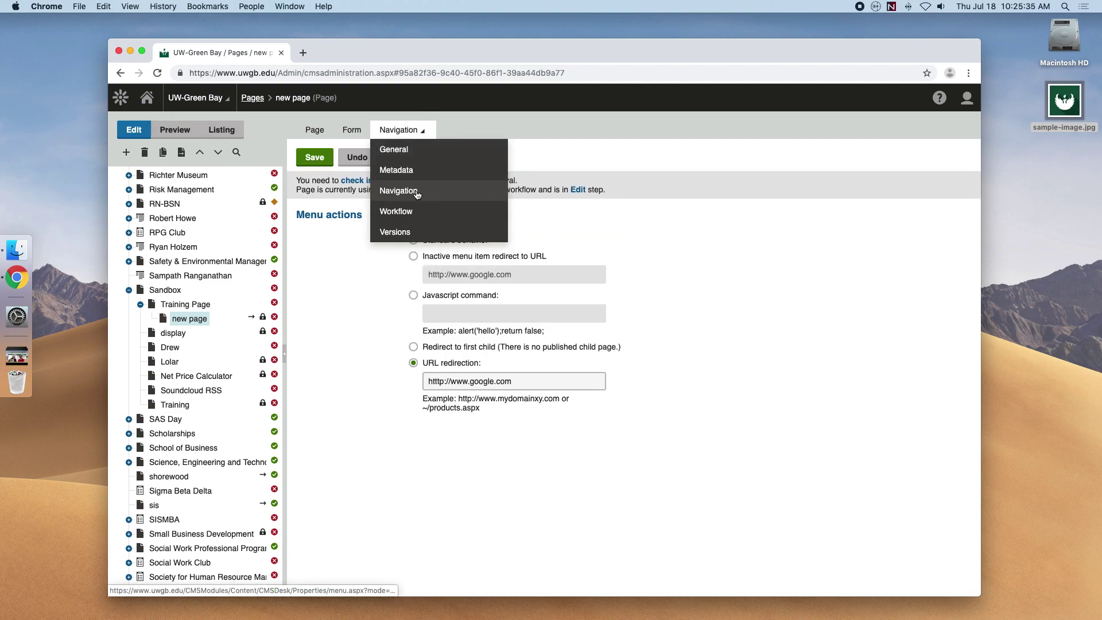
{"action": "left_click", "coordinate": [410, 233]}
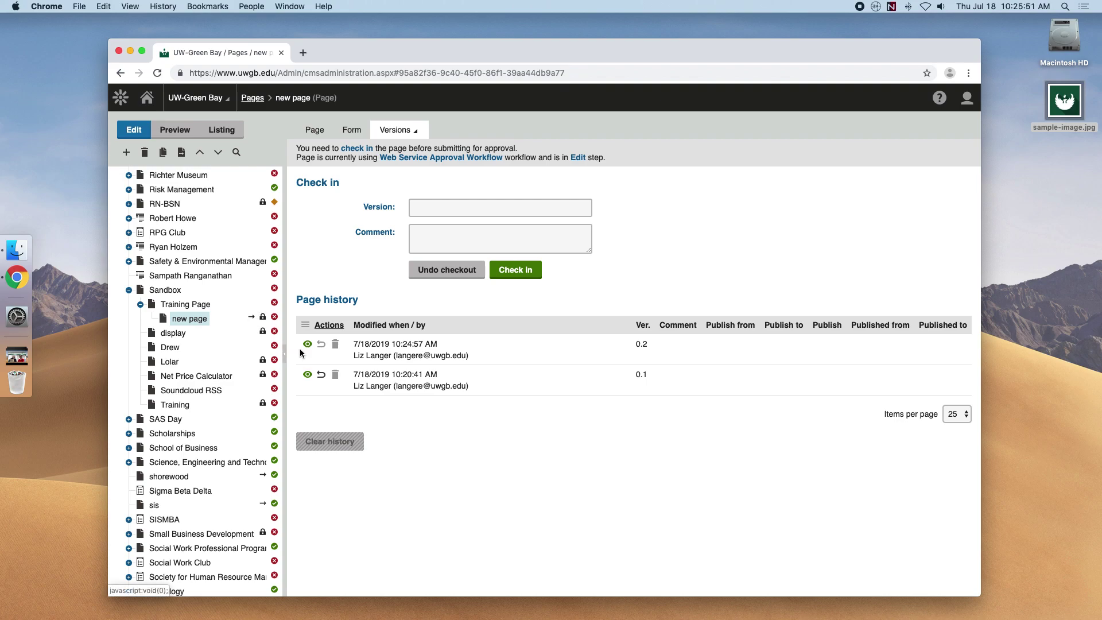
{"action": "left_click", "coordinate": [321, 375]}
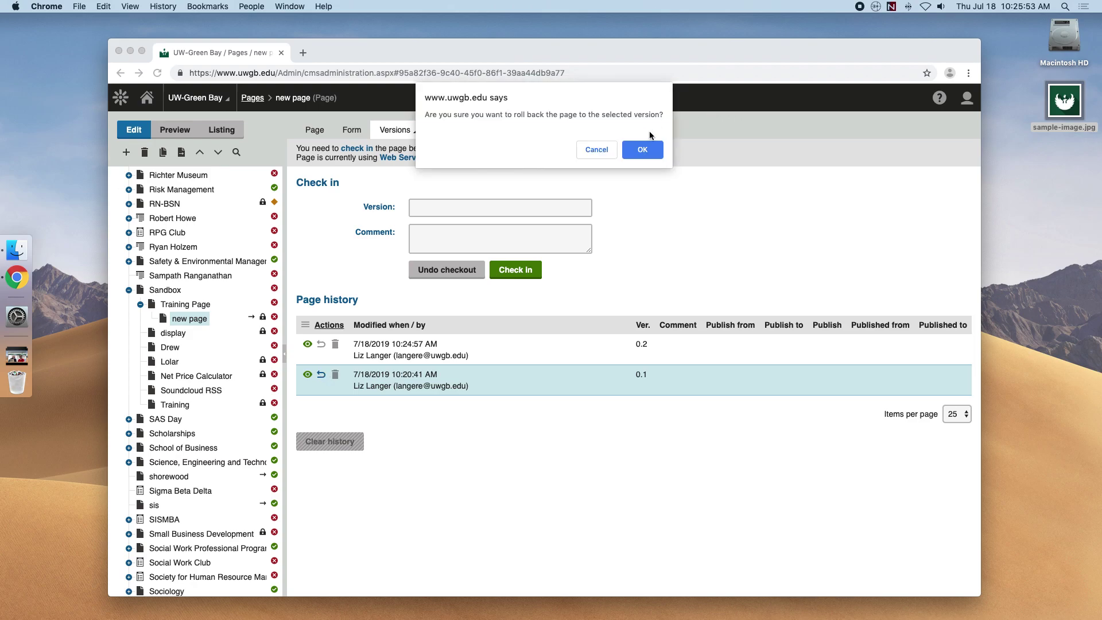
{"action": "left_click", "coordinate": [642, 150]}
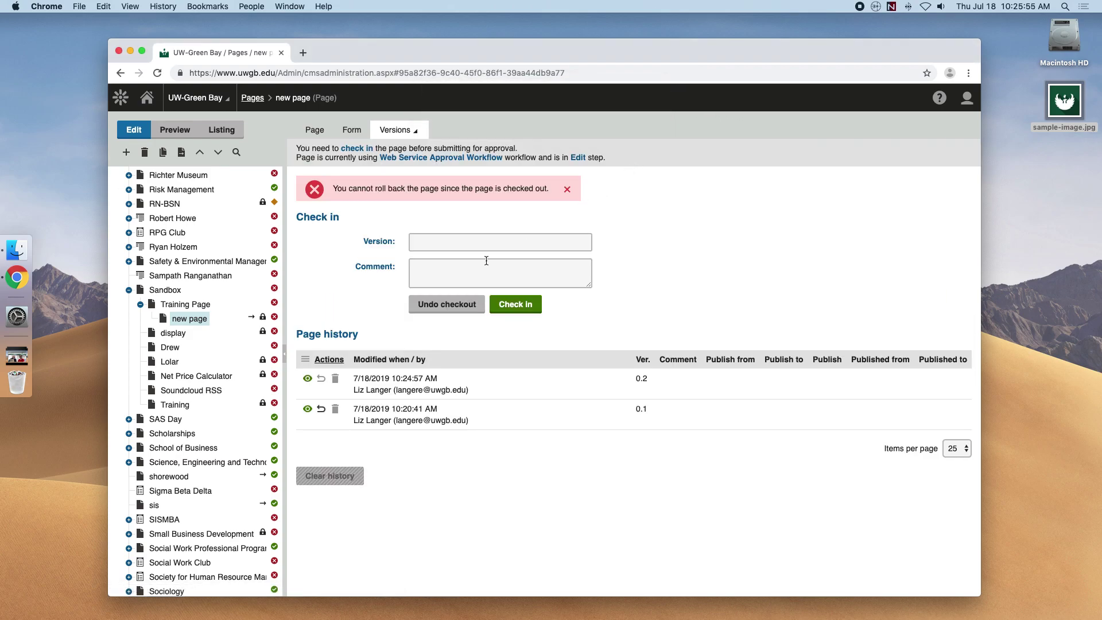
Check in new page, then roll it back to version 0.1 from Versions successfully
{"action": "left_click", "coordinate": [319, 131]}
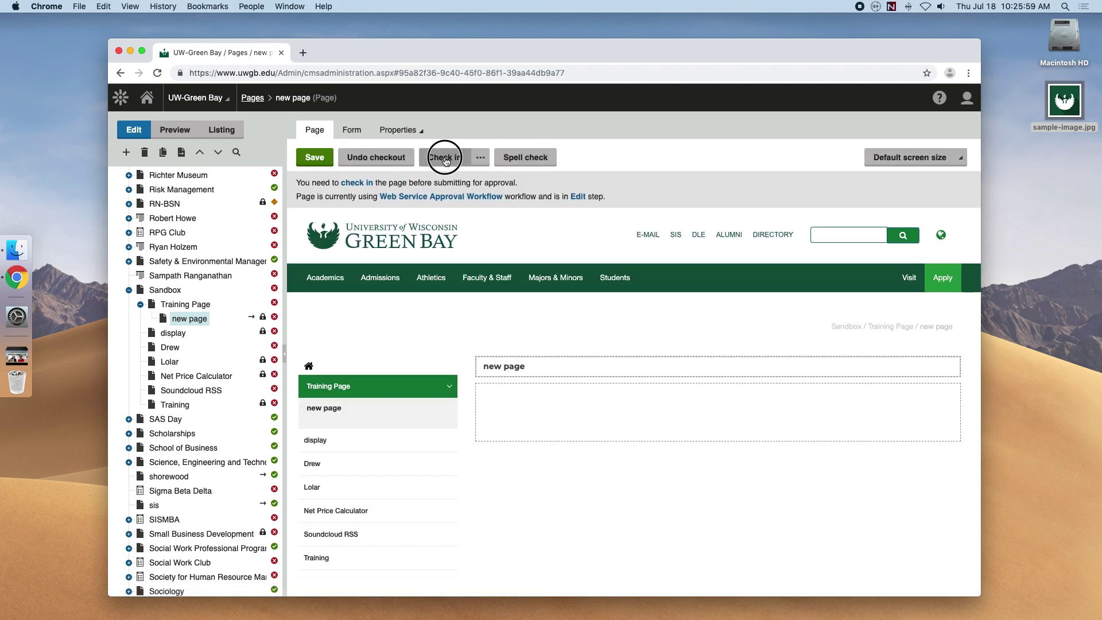
{"action": "left_click", "coordinate": [445, 159]}
{"action": "left_click", "coordinate": [412, 130]}
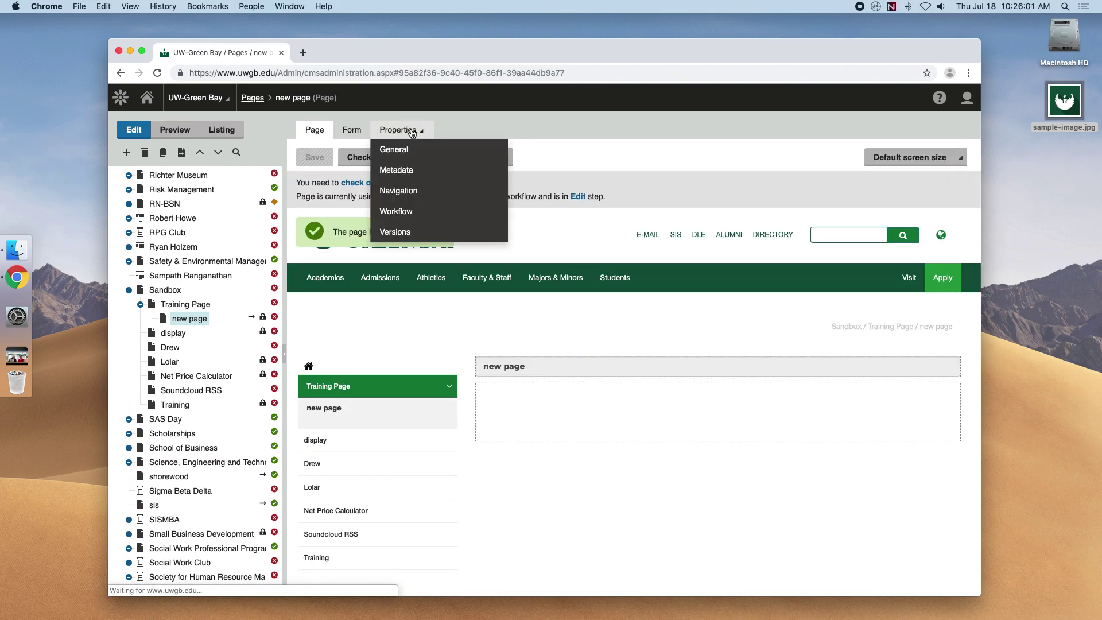
{"action": "left_click", "coordinate": [402, 232]}
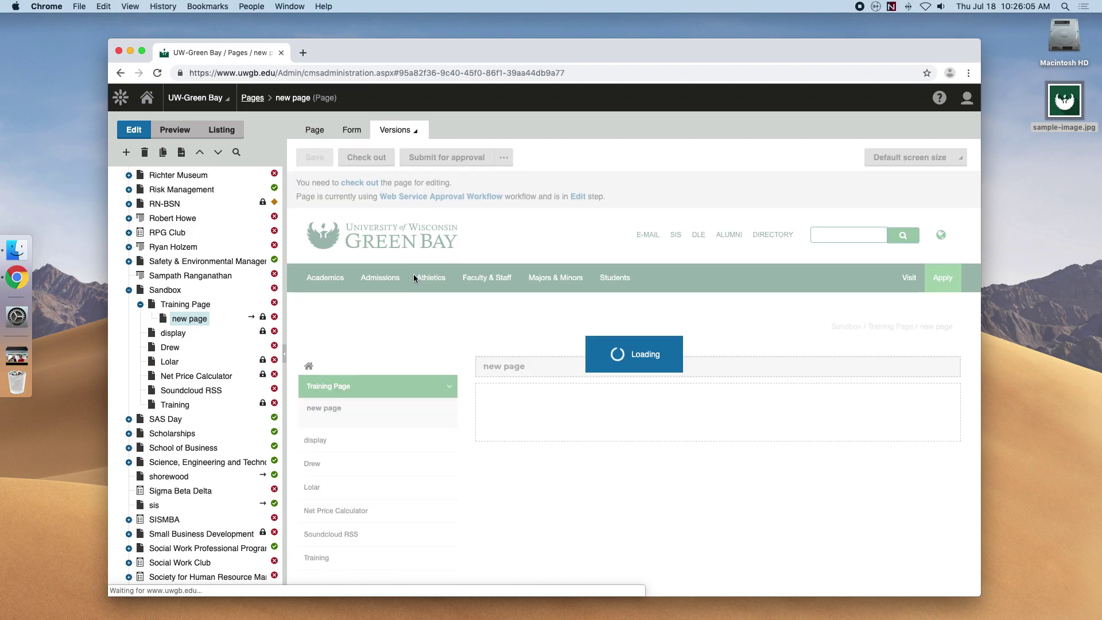
{"action": "left_click", "coordinate": [321, 374]}
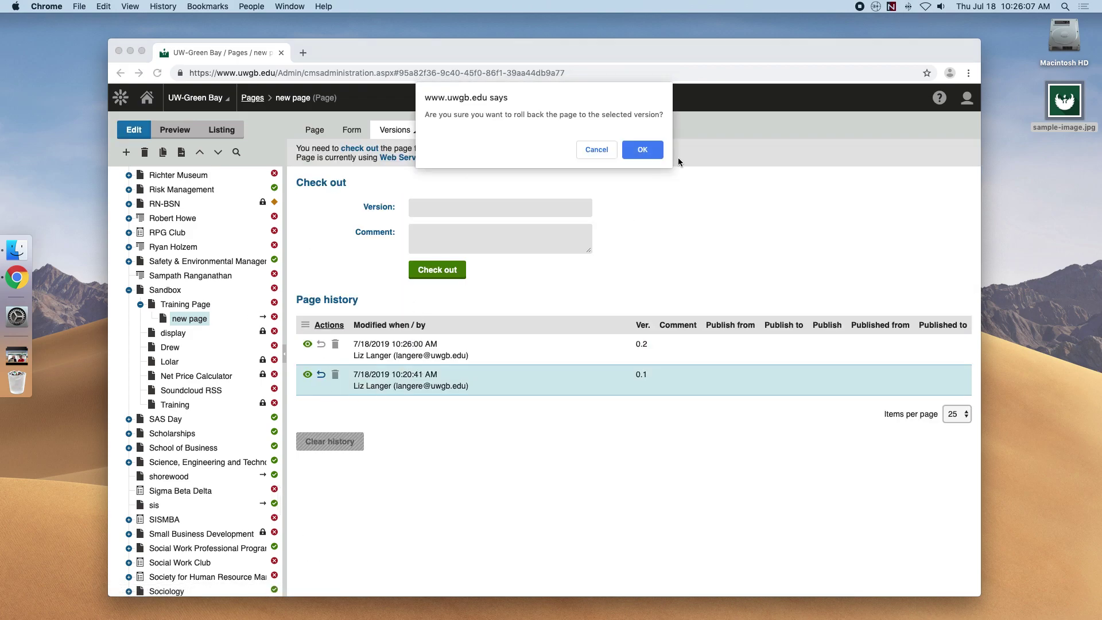
{"action": "left_click", "coordinate": [639, 148]}
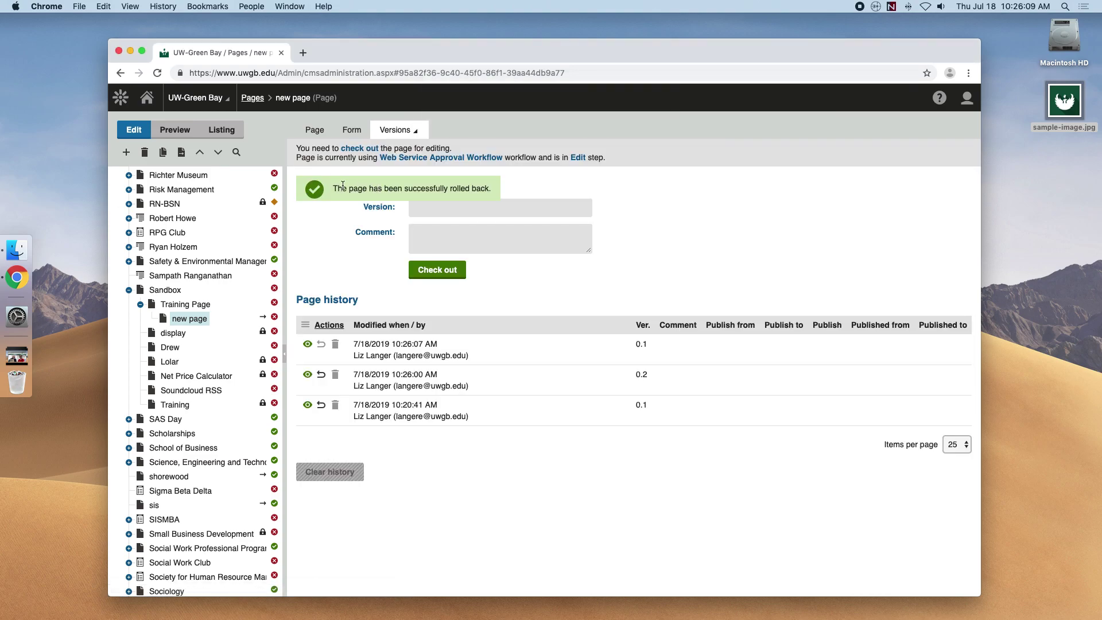
{"action": "left_click", "coordinate": [321, 131]}
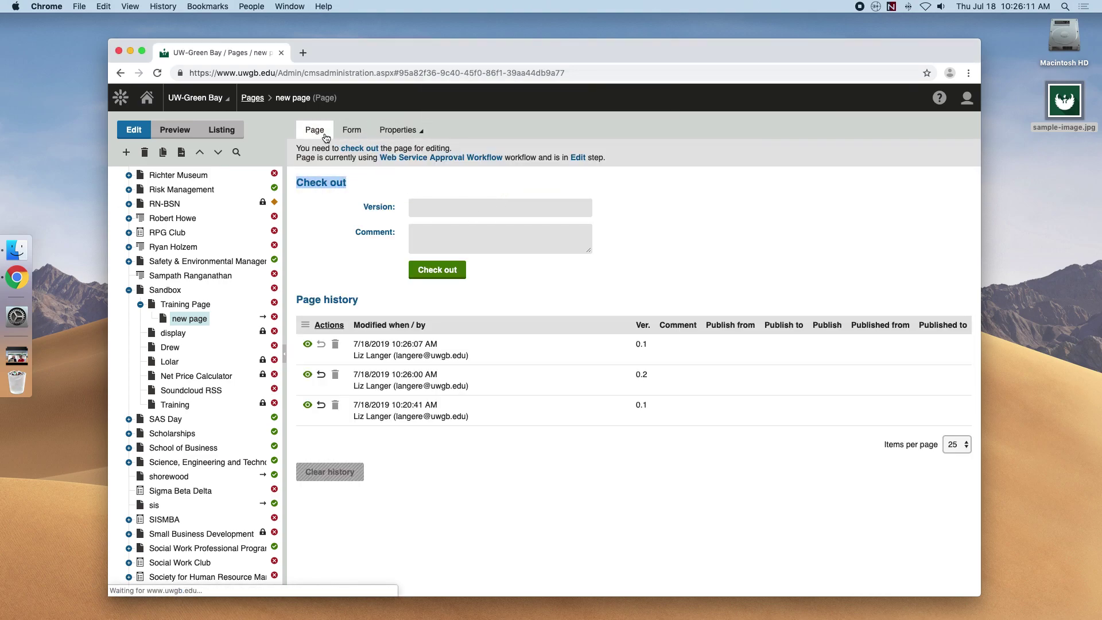